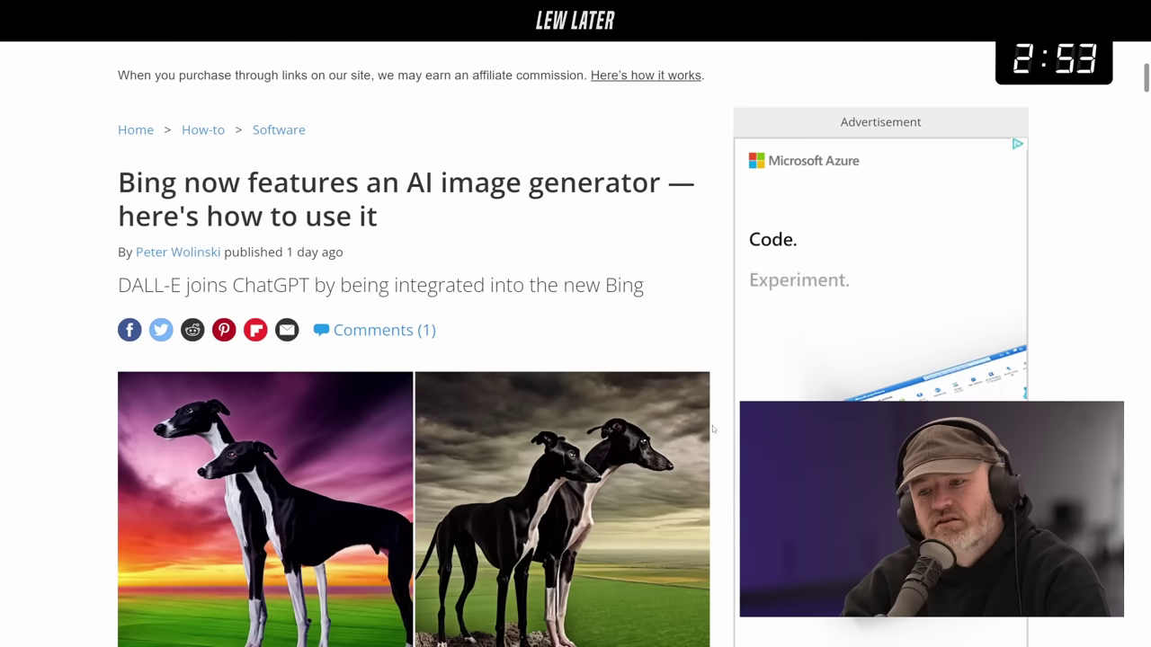
# Step: Read the opening of the article about Bing's AI image generator, down to the sample dog images
pyautogui.scroll(-1, 723, 415)
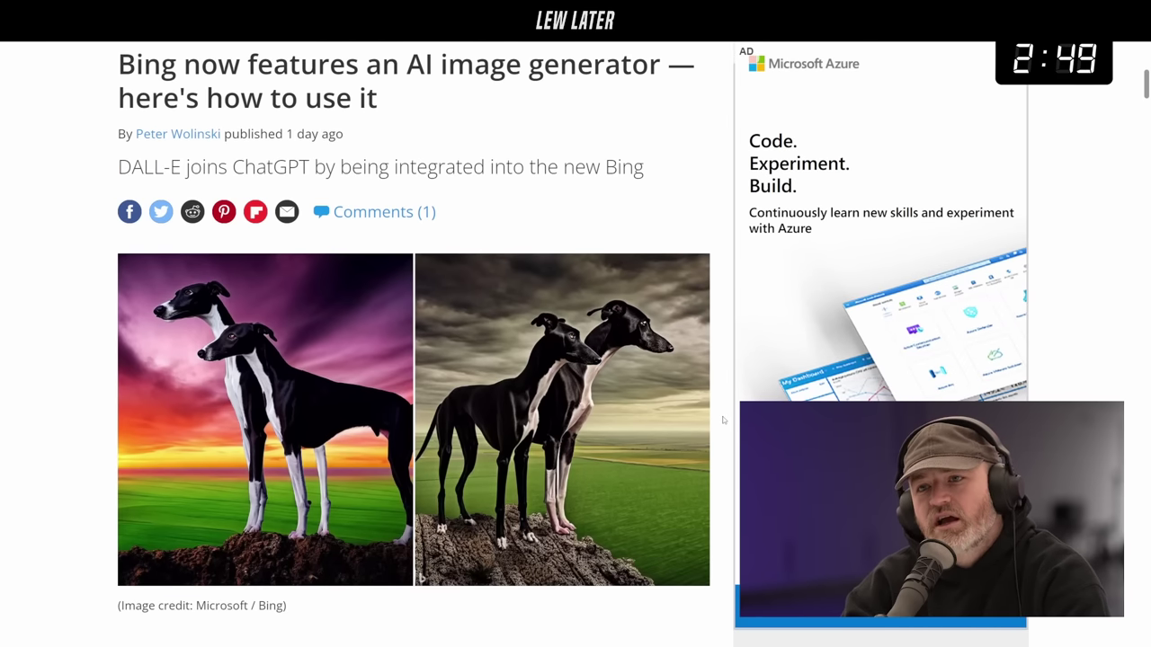
pyautogui.scroll(-1, 723, 420)
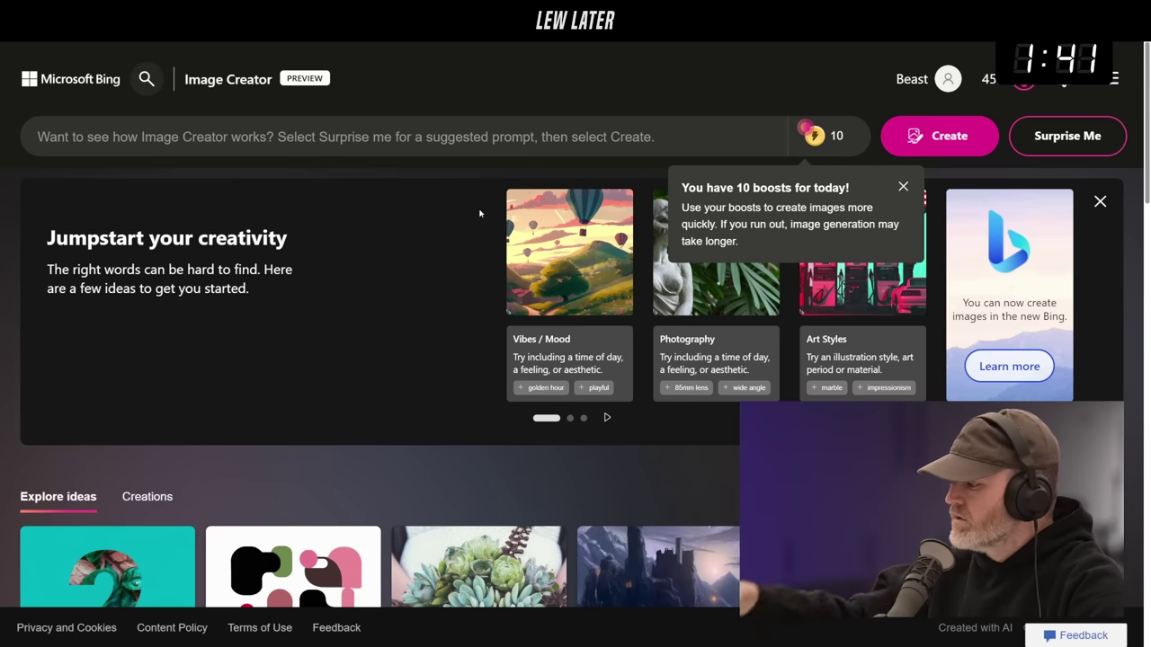
# Step: Dismiss the boosts notice and generate images from the prompt "dog flying an airplane"
pyautogui.click(902, 188)
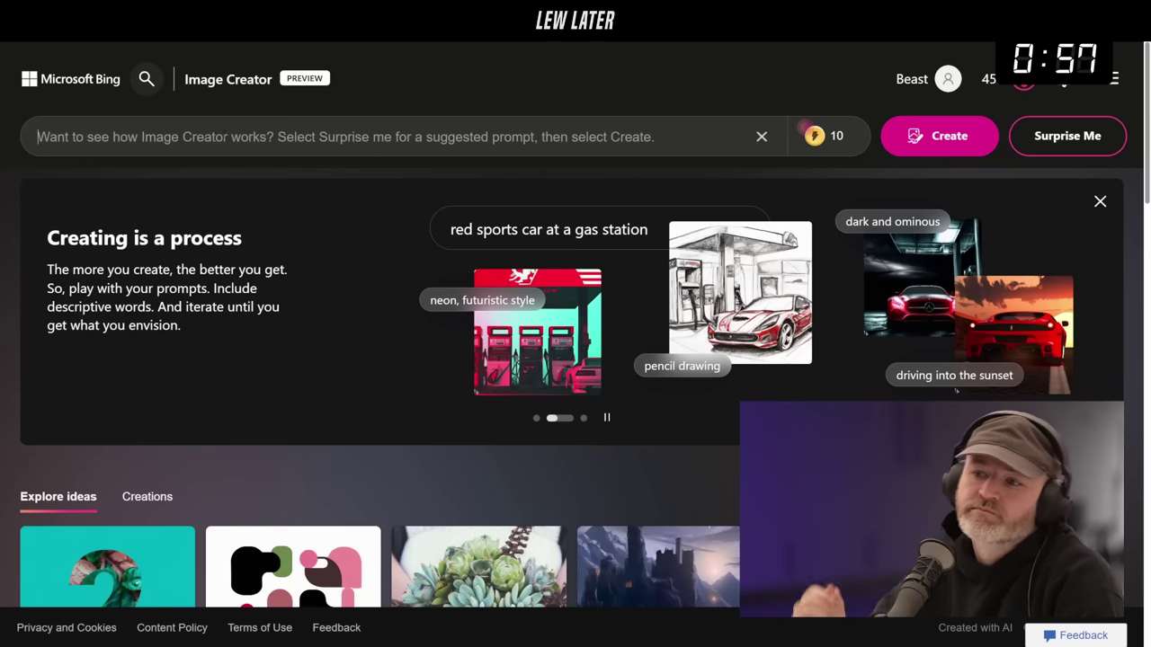
pyautogui.write('dog')
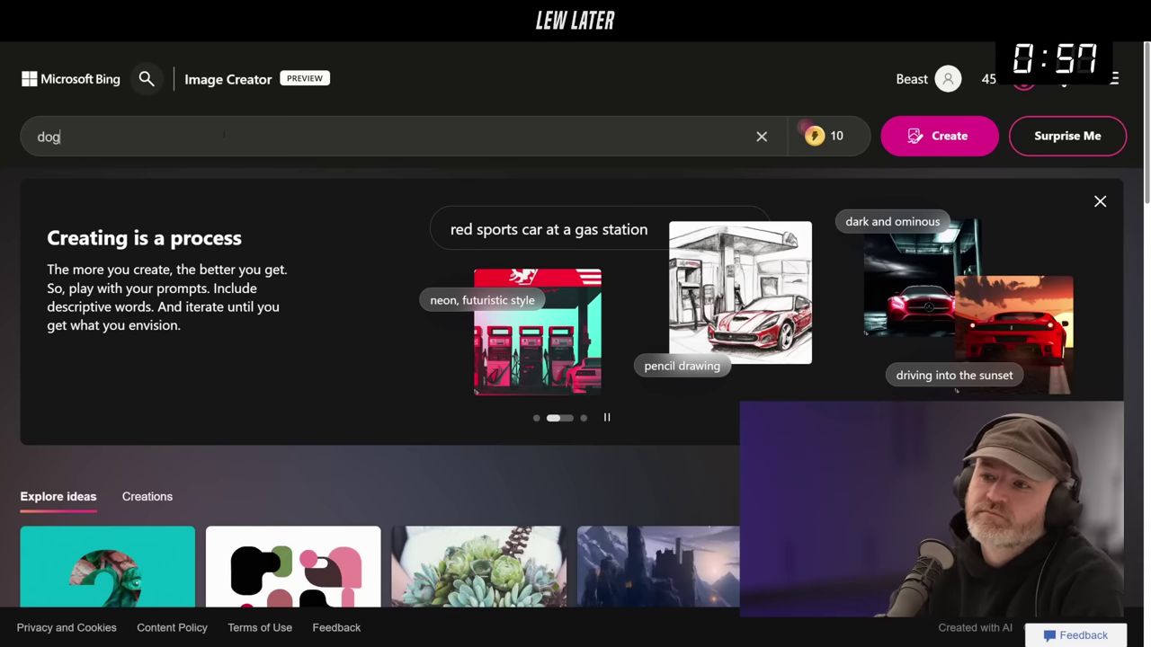
pyautogui.write(' flying an airplane')
pyautogui.press('Return')
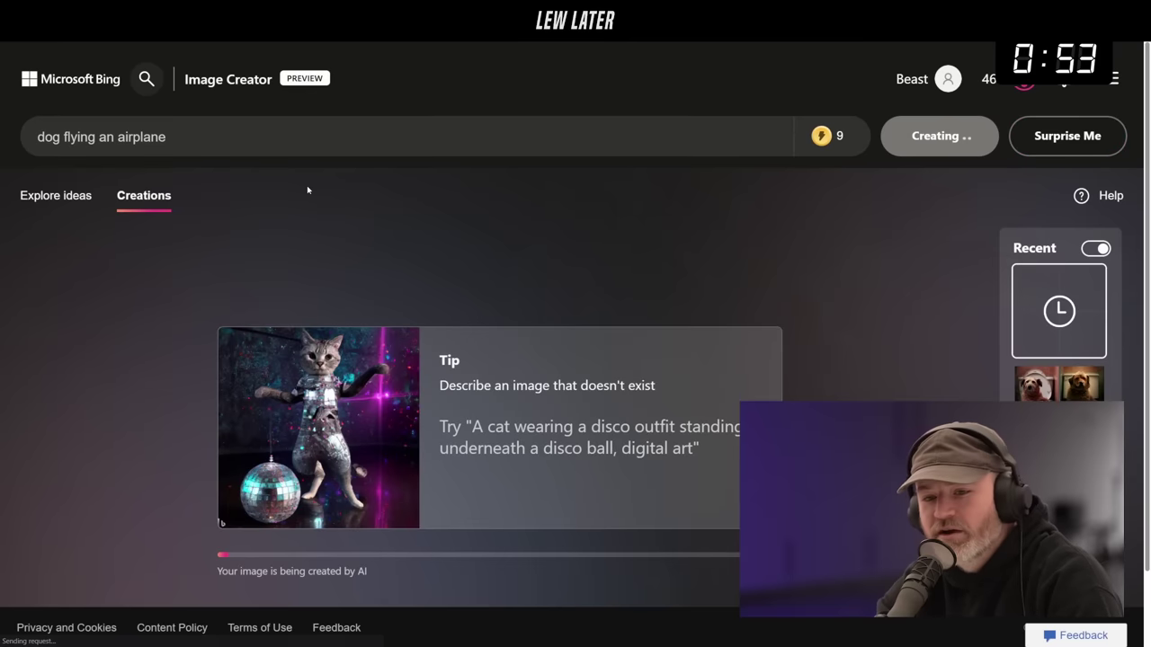
# Step: Look over all four generated dog images and dismiss the first-creation notice
pyautogui.moveTo(861, 153)
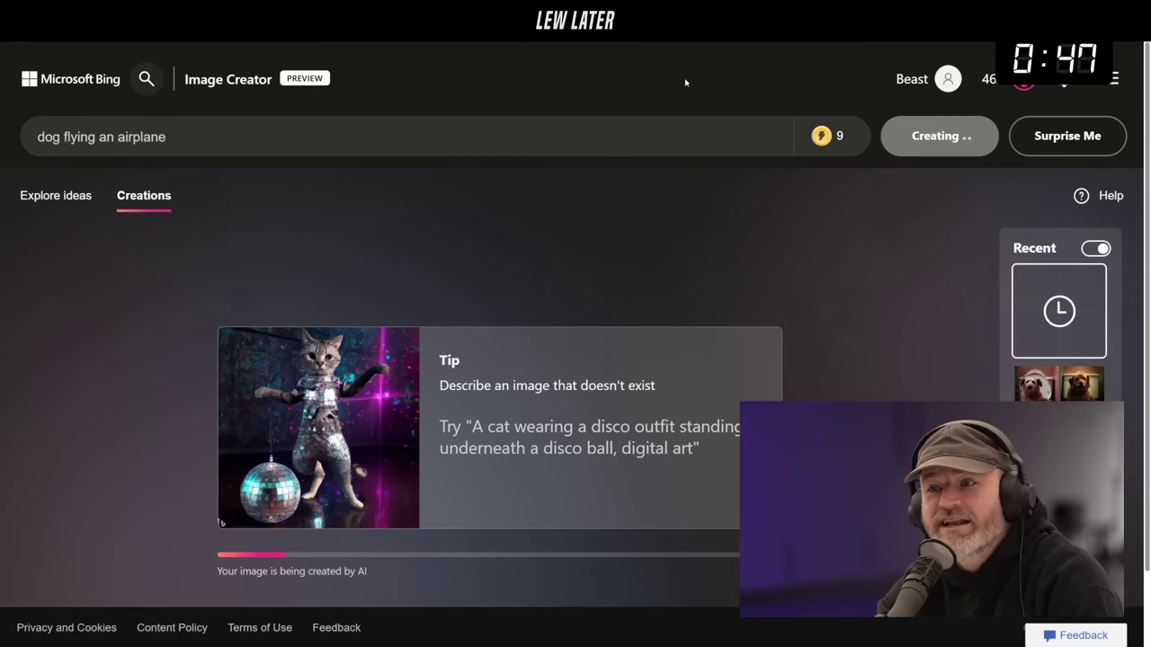
pyautogui.moveTo(825, 135)
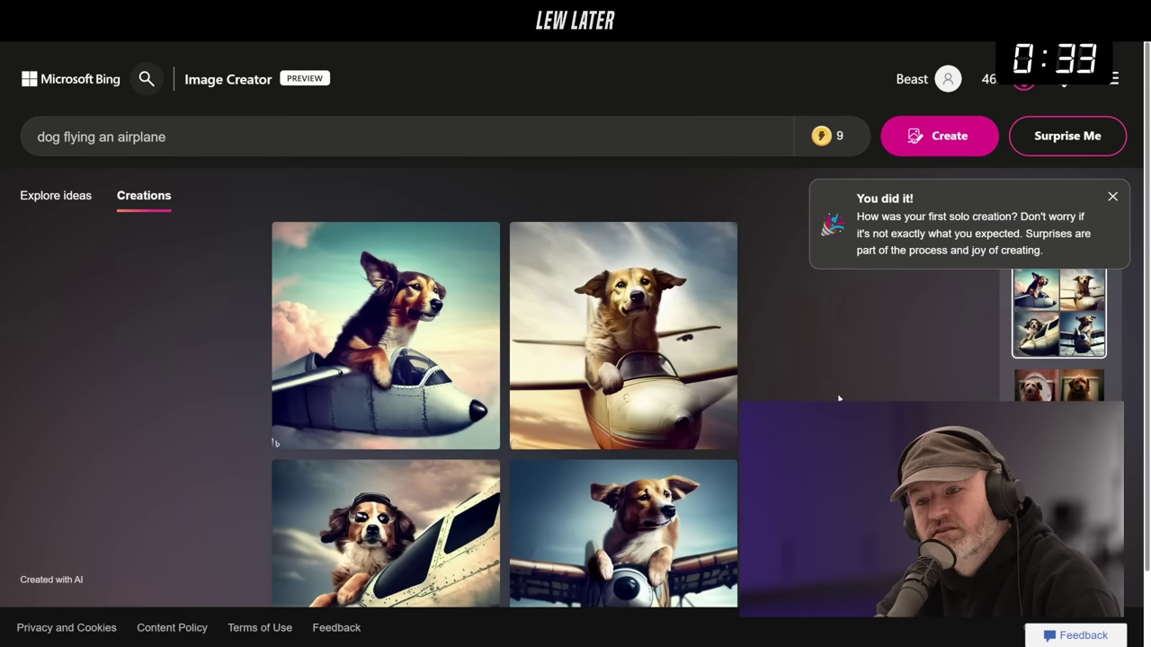
pyautogui.scroll(-1, 838, 396)
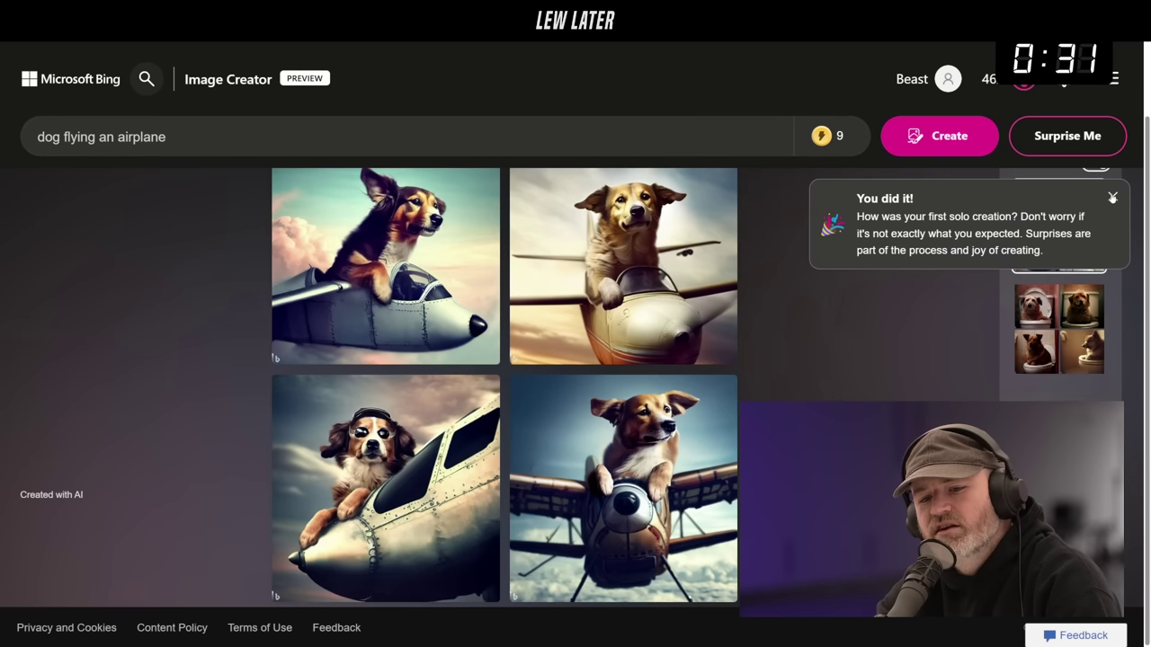
pyautogui.click(1113, 198)
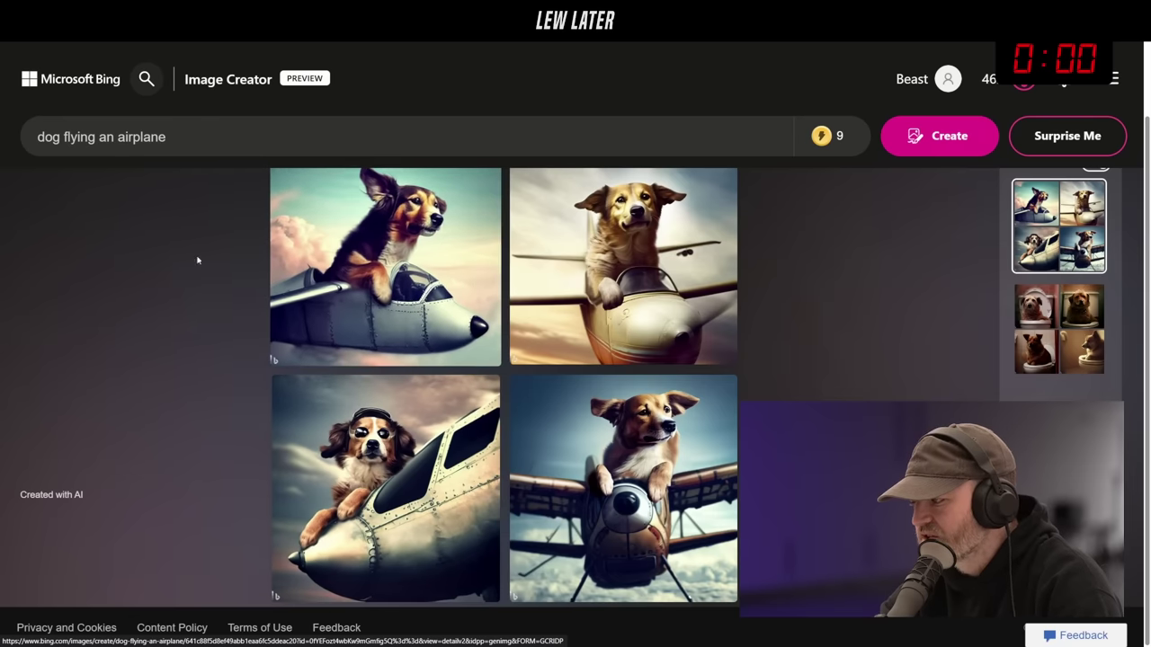
# Step: Replace the prompt with "anatomical human hand wearing a bracelet", generate the images and view all four
pyautogui.moveTo(171, 137); pyautogui.dragTo(55, 137)
pyautogui.moveTo(169, 136); pyautogui.dragTo(34, 137)
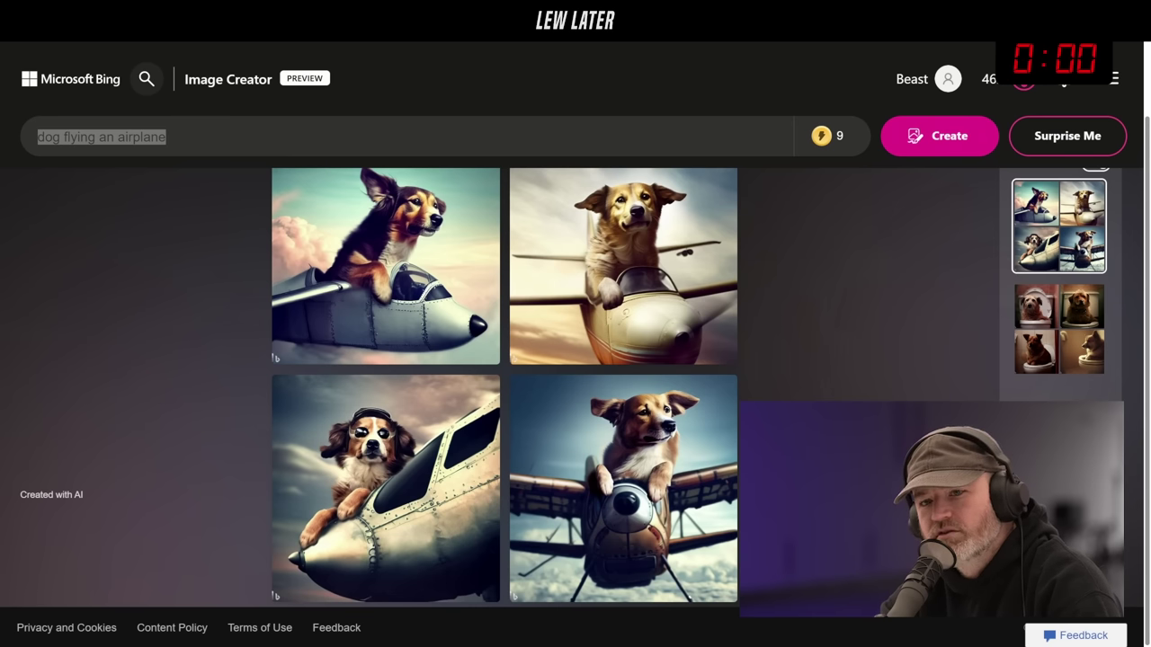
pyautogui.click(171, 136)
pyautogui.moveTo(171, 135); pyautogui.dragTo(21, 135)
pyautogui.write('anatomical human hand')
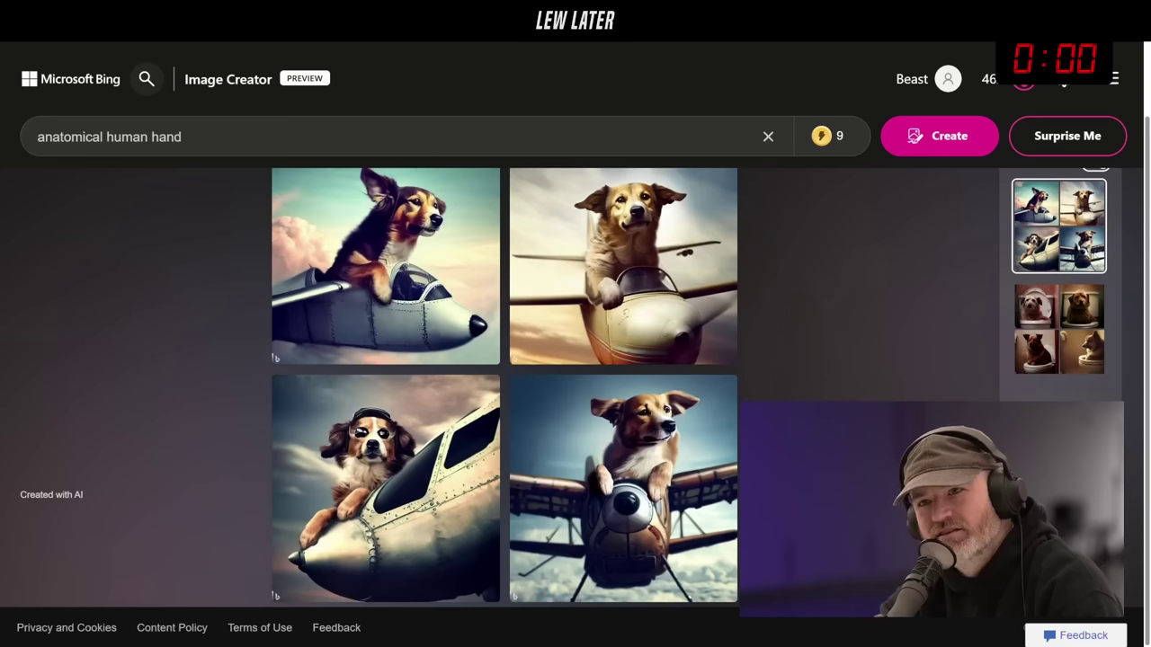
pyautogui.write('wearing')
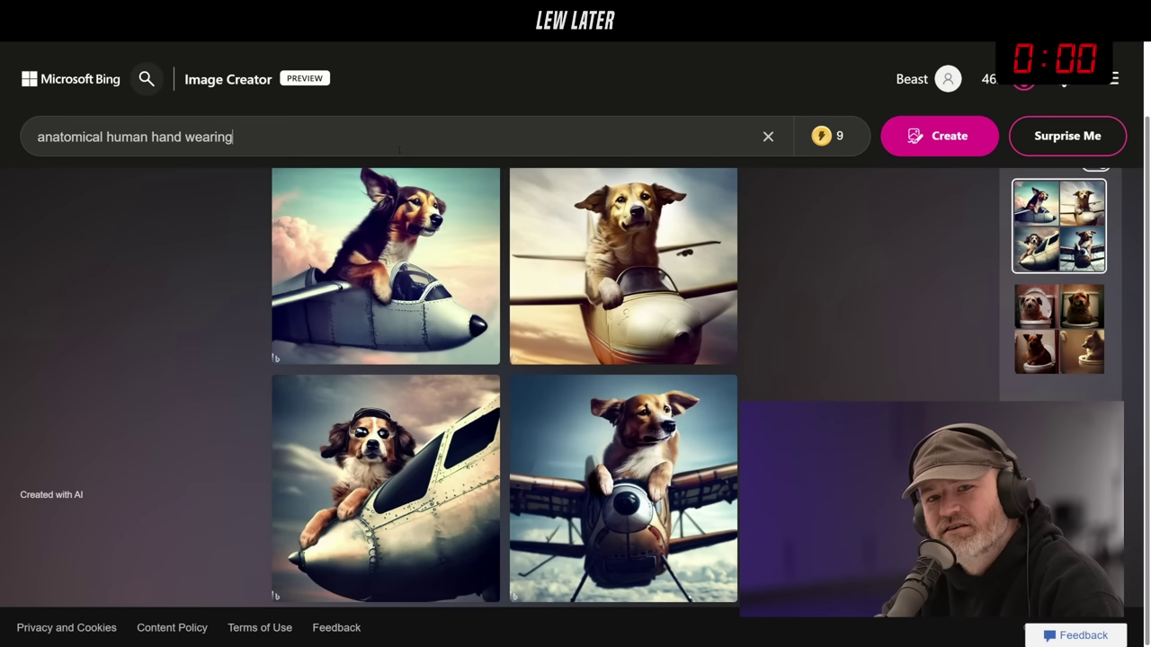
pyautogui.write(' a bracelet')
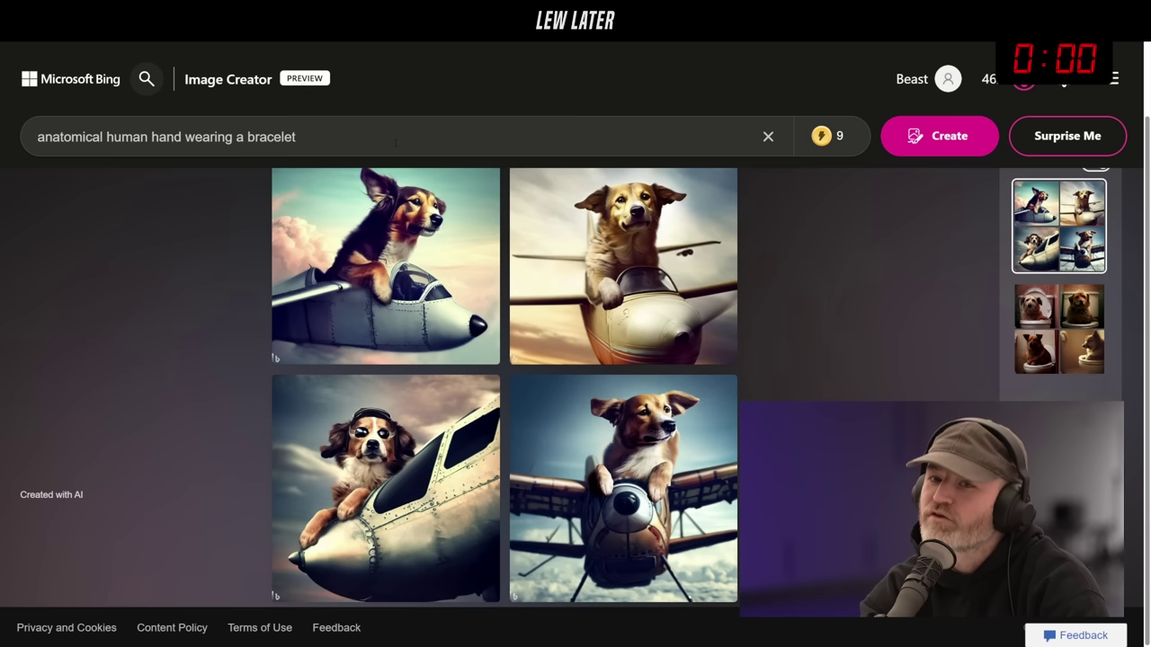
pyautogui.click(926, 137)
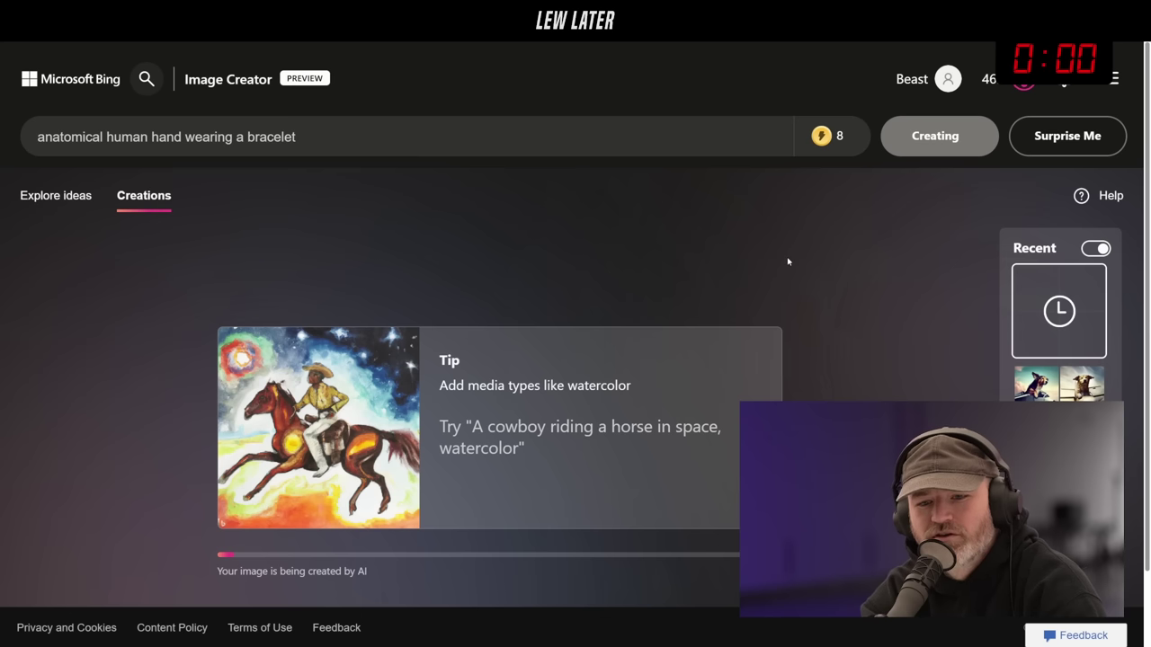
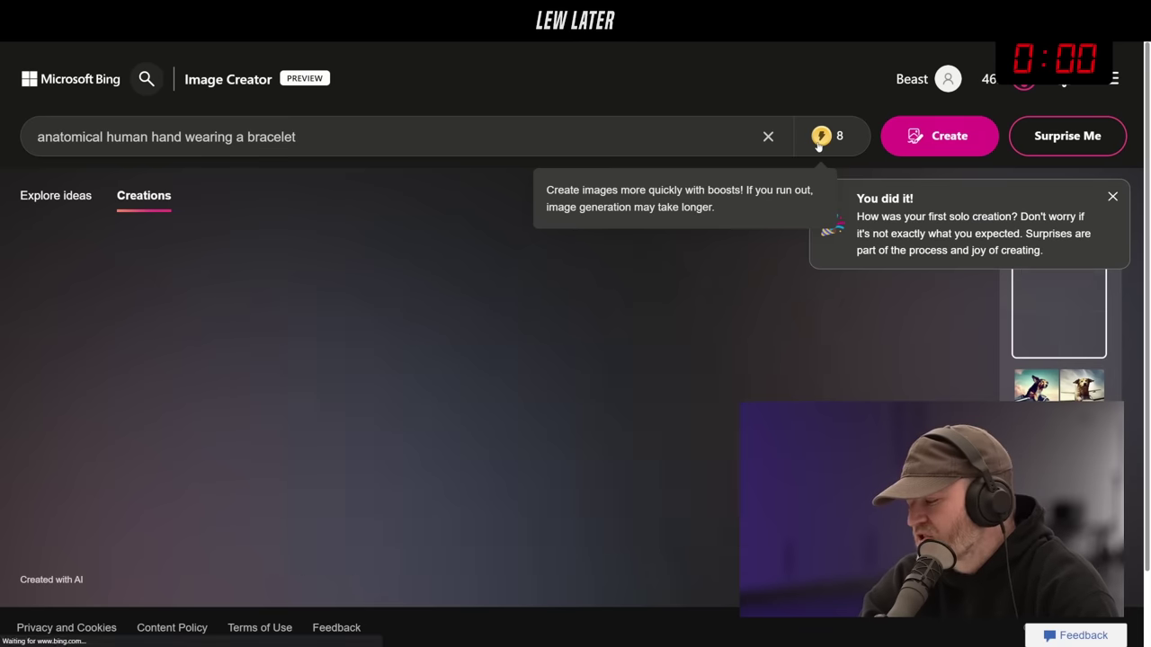
pyautogui.scroll(-1, 503, 386)
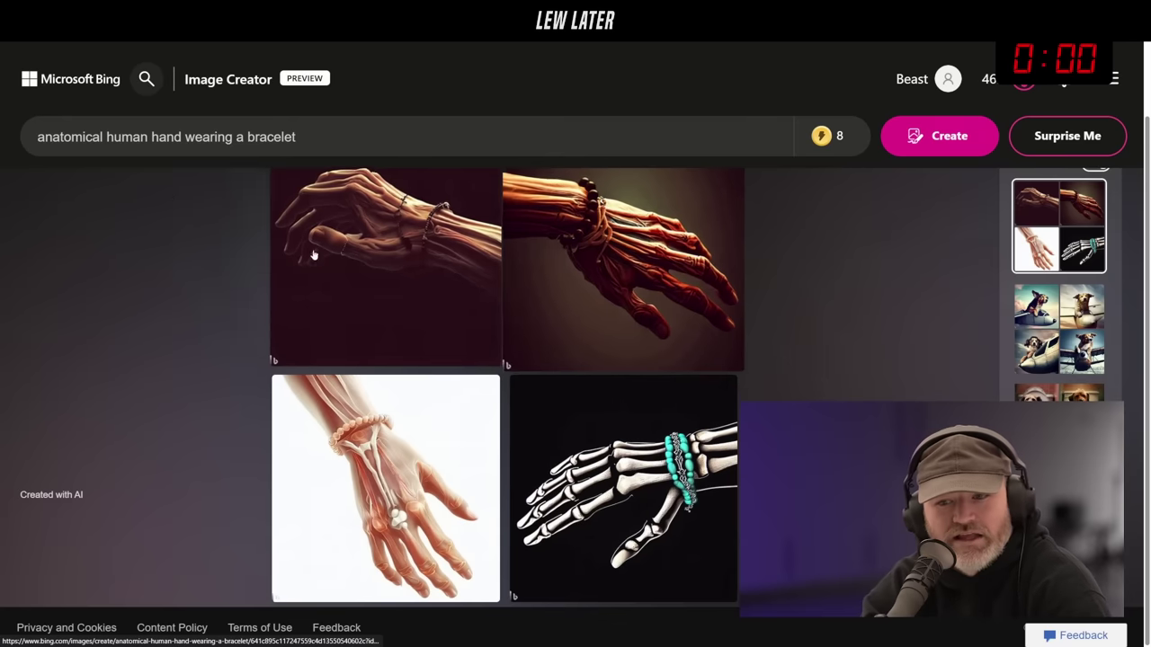
# Step: Reword the prompt to "realistic human hand holding a knife", generate the images and view all four
pyautogui.moveTo(107, 136); pyautogui.dragTo(37, 136)
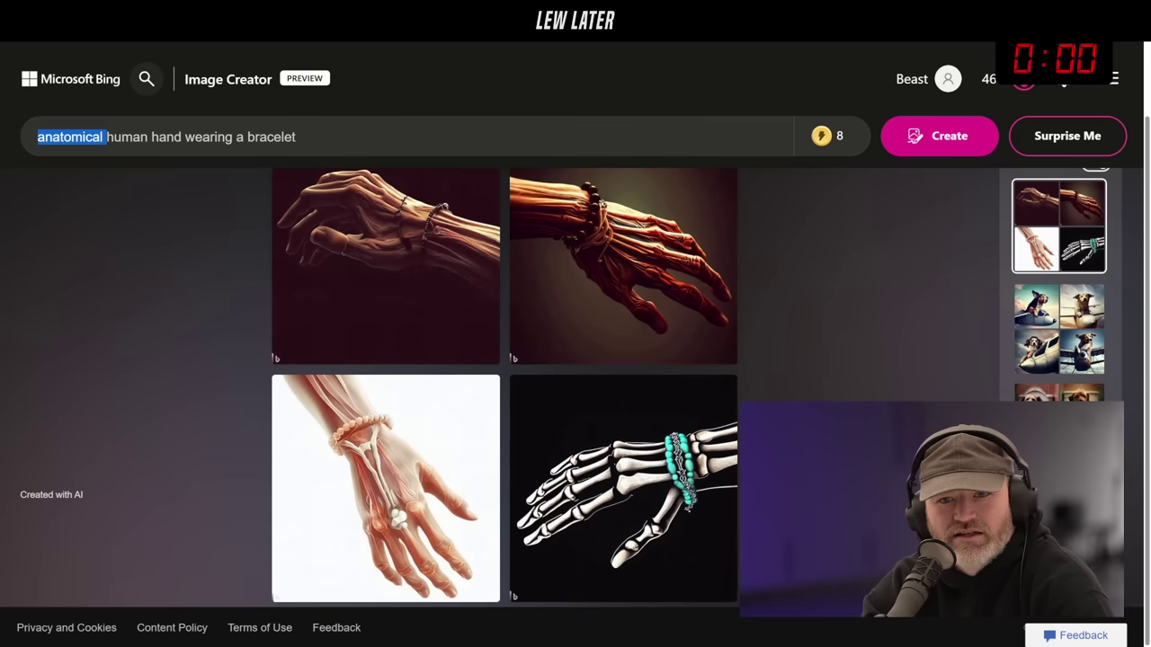
pyautogui.press('BackSpace')
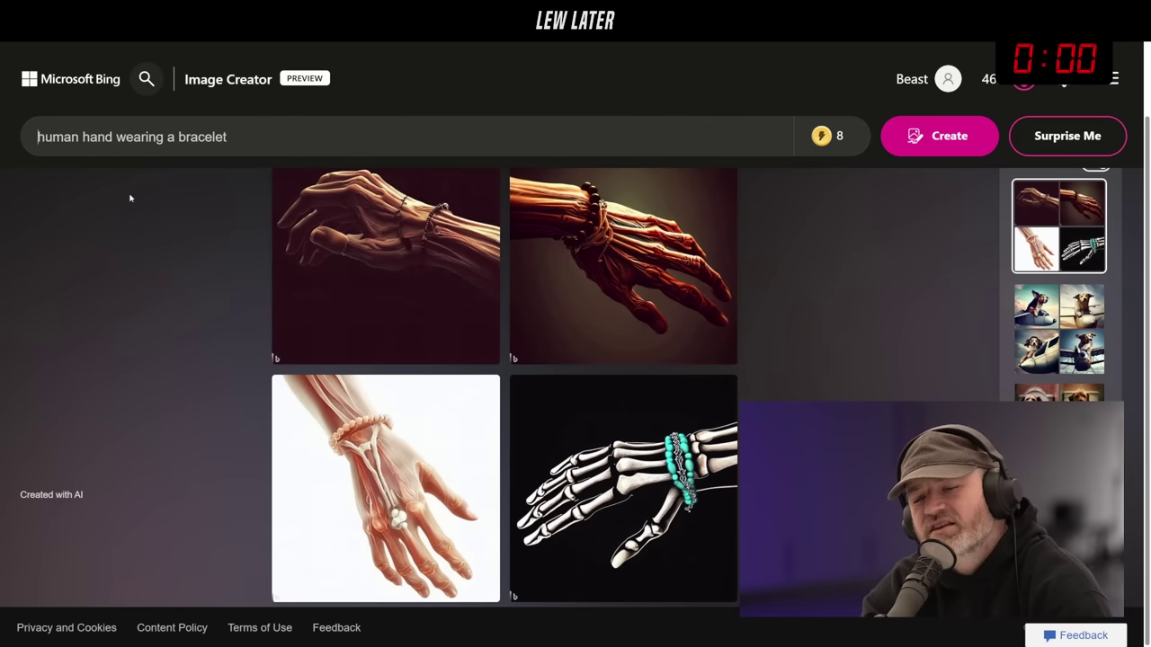
pyautogui.write('realistic')
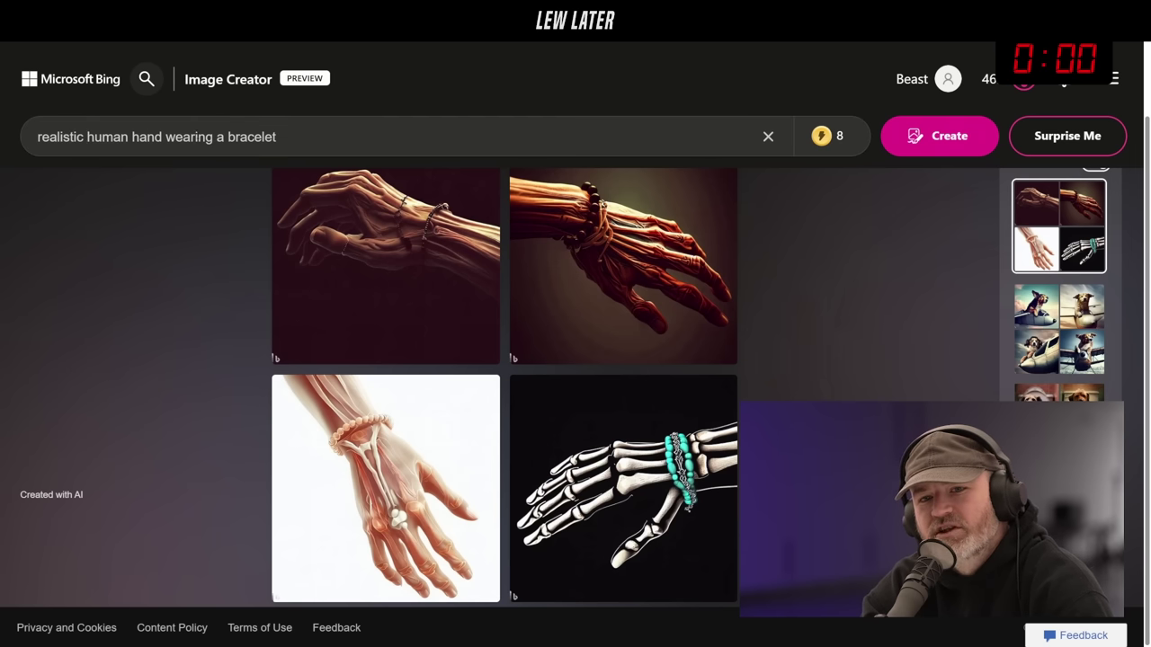
pyautogui.moveTo(277, 137); pyautogui.dragTo(164, 137)
pyautogui.press('BackSpace')
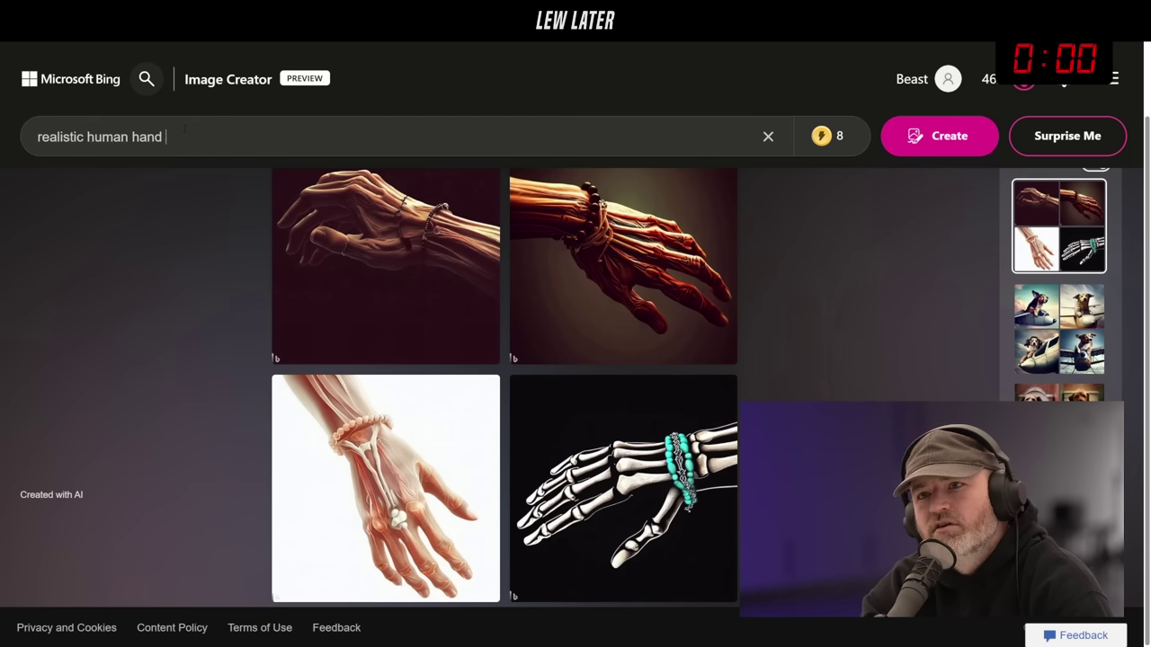
pyautogui.write('h')
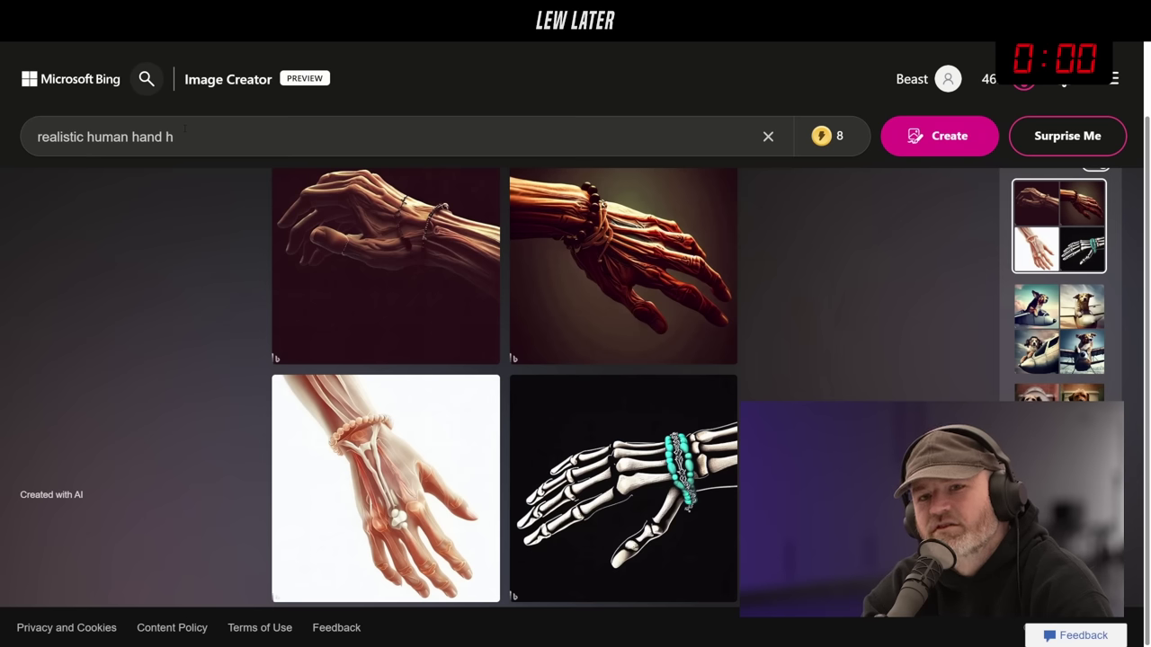
pyautogui.write('olding a knif')
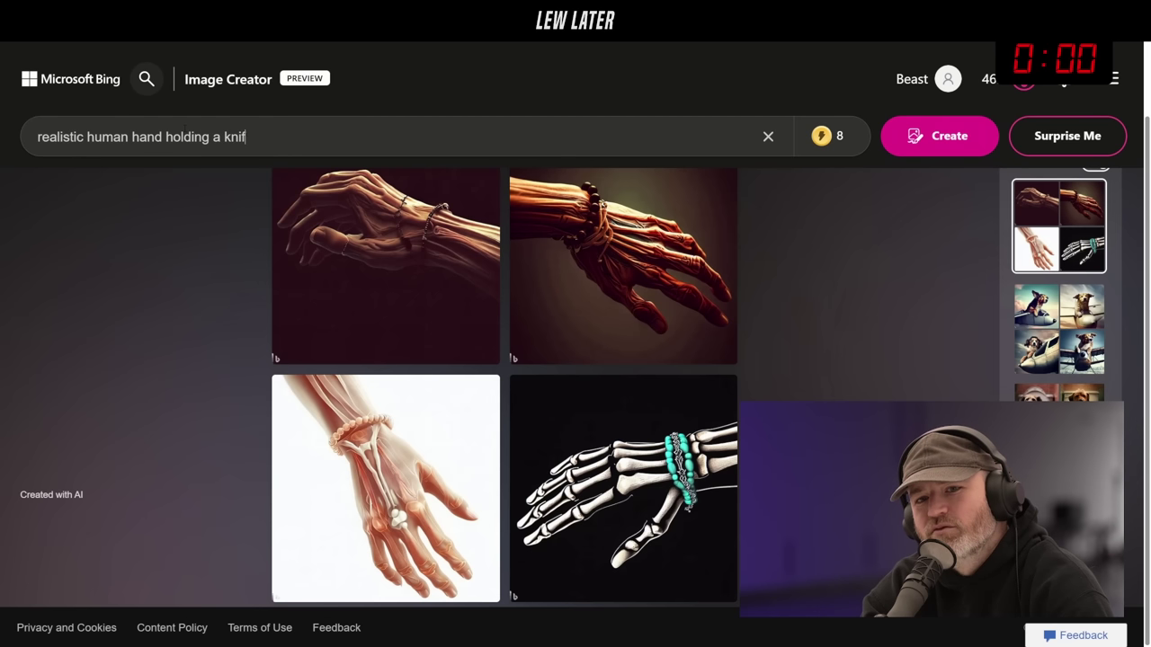
pyautogui.write('e')
pyautogui.click(927, 142)
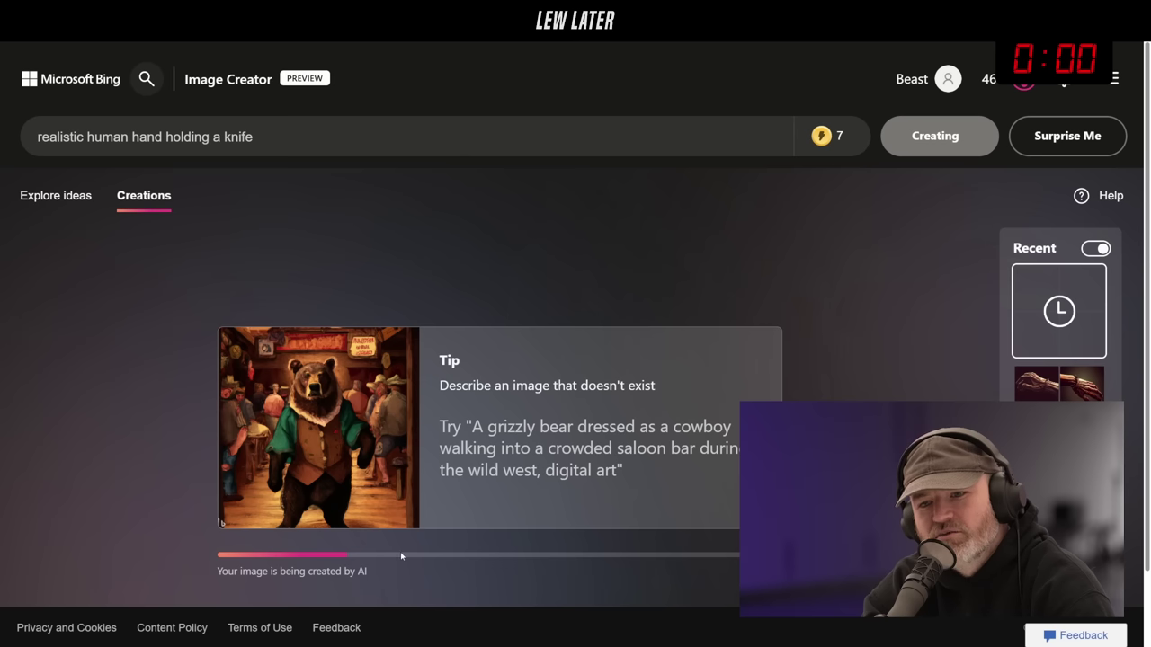
pyautogui.moveTo(840, 136)
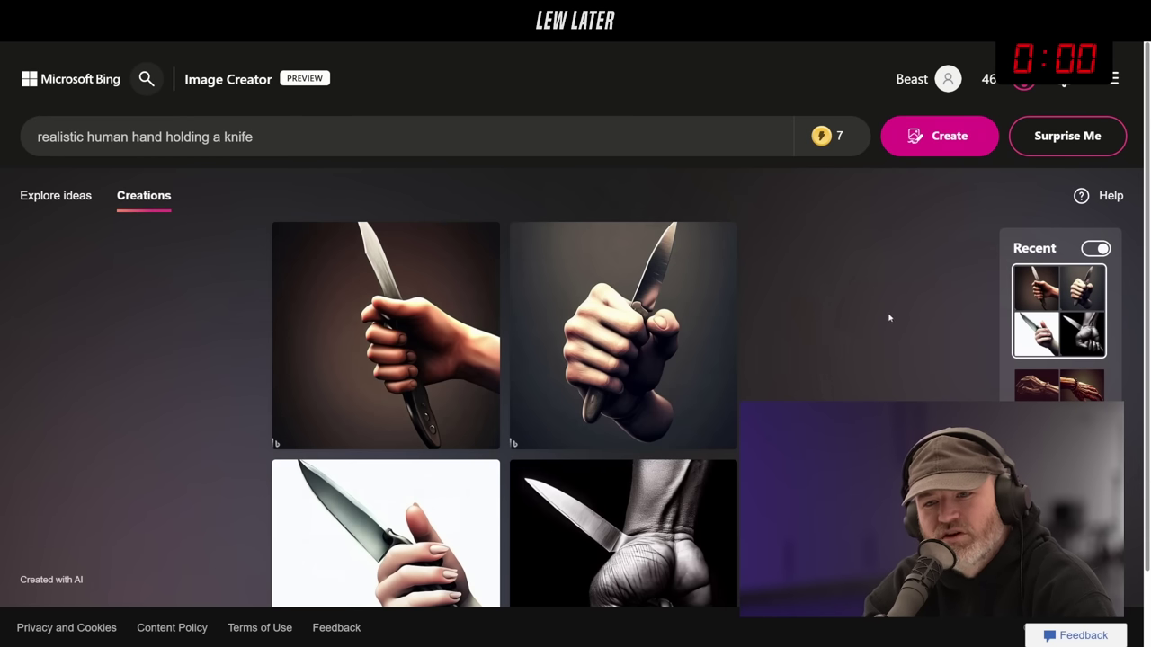
pyautogui.scroll(-1, 870, 361)
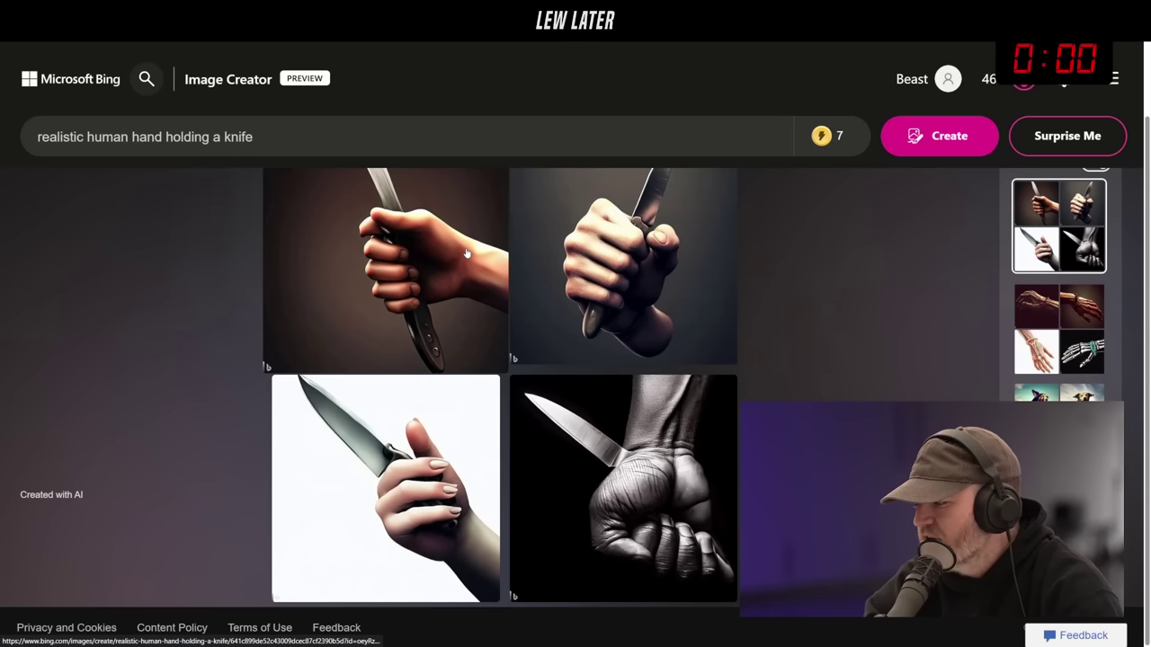
# Step: Replace the prompt with "human finger stirring coffee", generate the images and look over all four
pyautogui.tripleClick(287, 139)
pyautogui.write('human ')
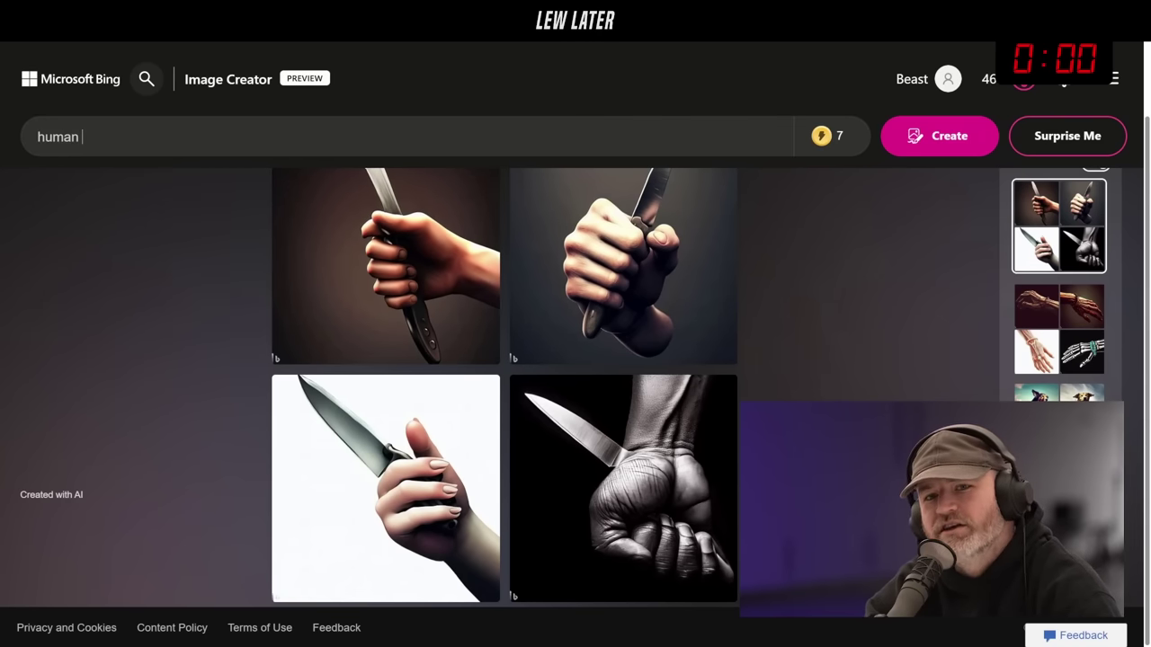
pyautogui.write('finger stirring coffee')
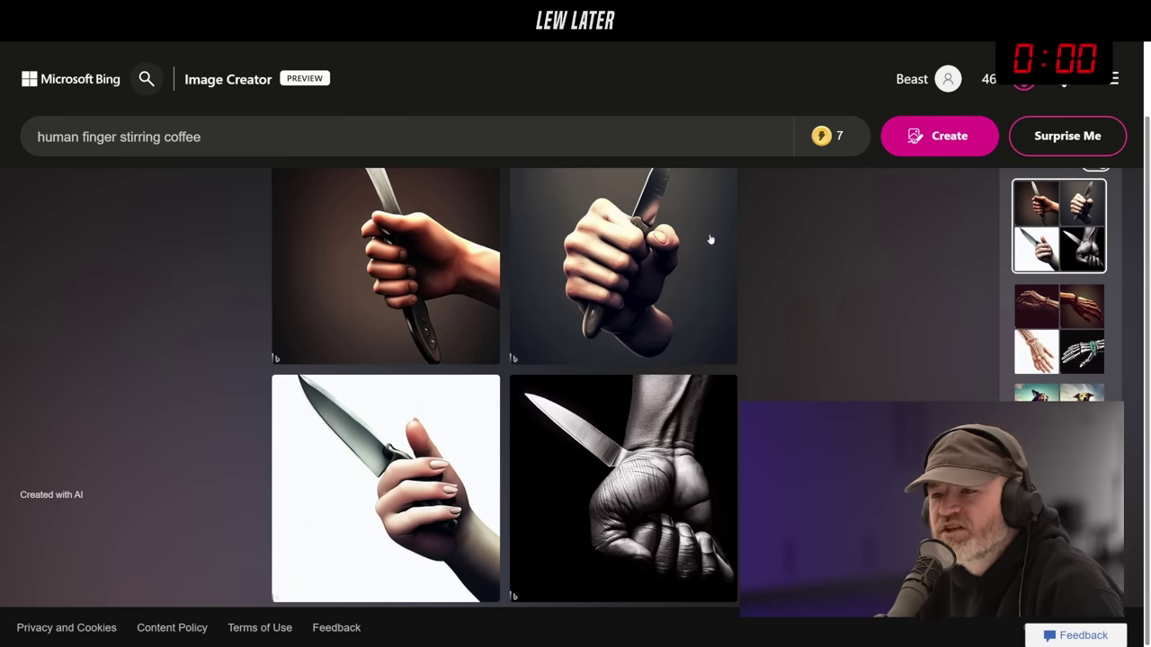
pyautogui.click(917, 153)
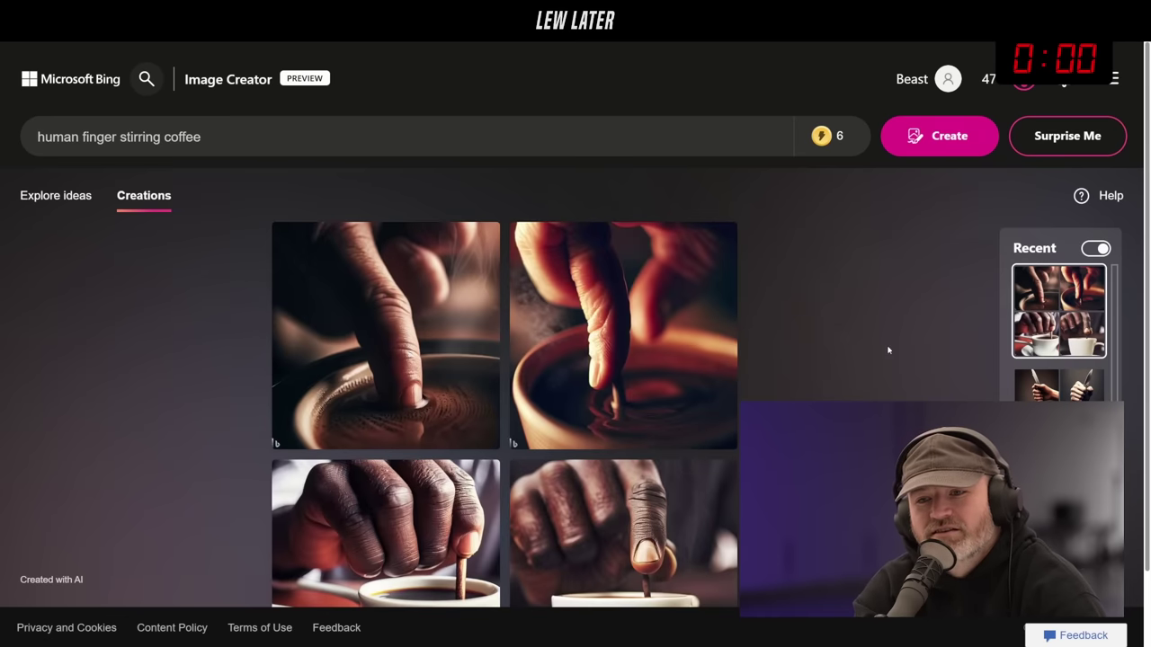
pyautogui.scroll(-1, 890, 351)
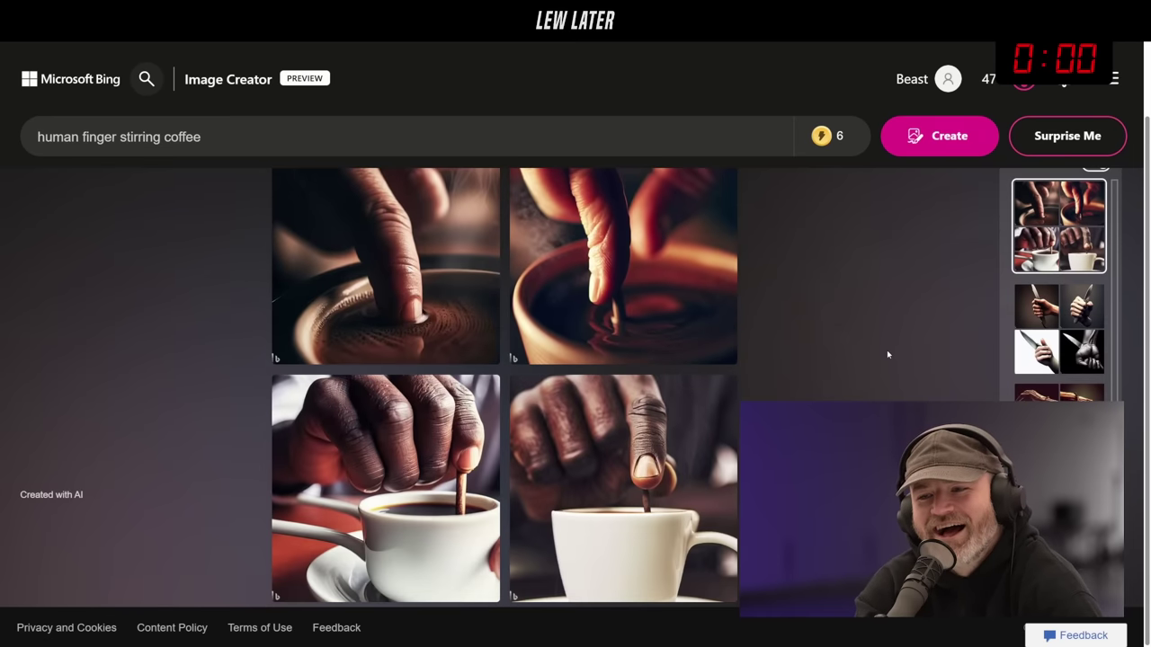
pyautogui.scroll(1, 587, 412)
pyautogui.scroll(-1, 587, 412)
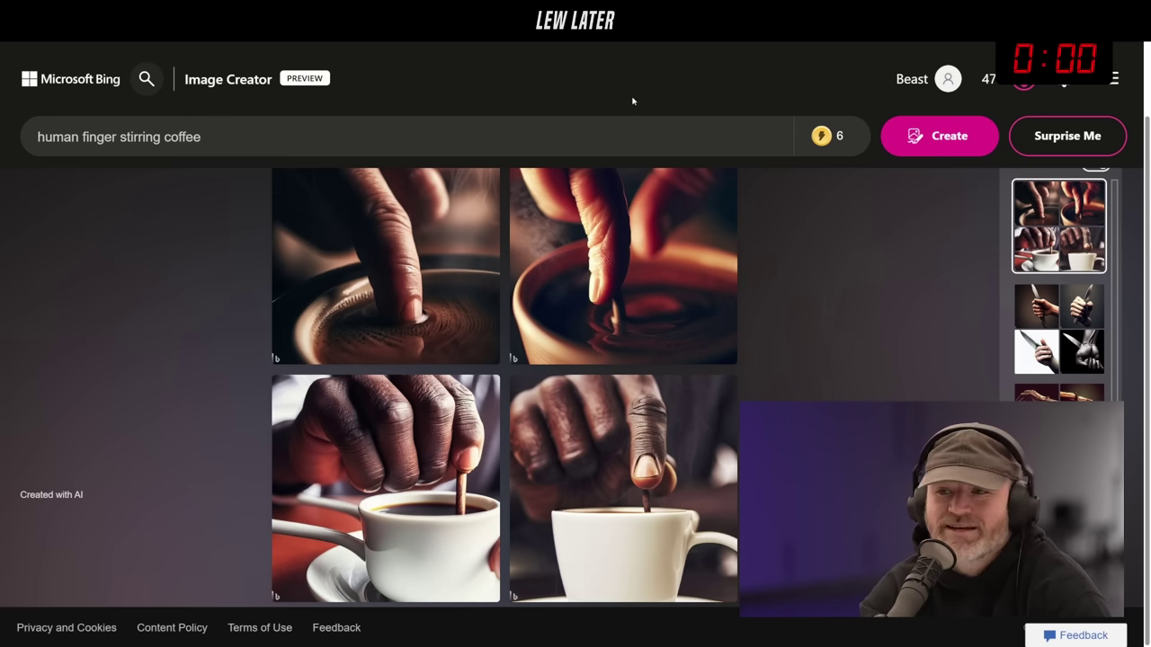
# Step: Review the recent creations in turn: the knife hand, the bracelet hand, the dog flying an airplane and the dog on the toilet
pyautogui.click(1053, 353)
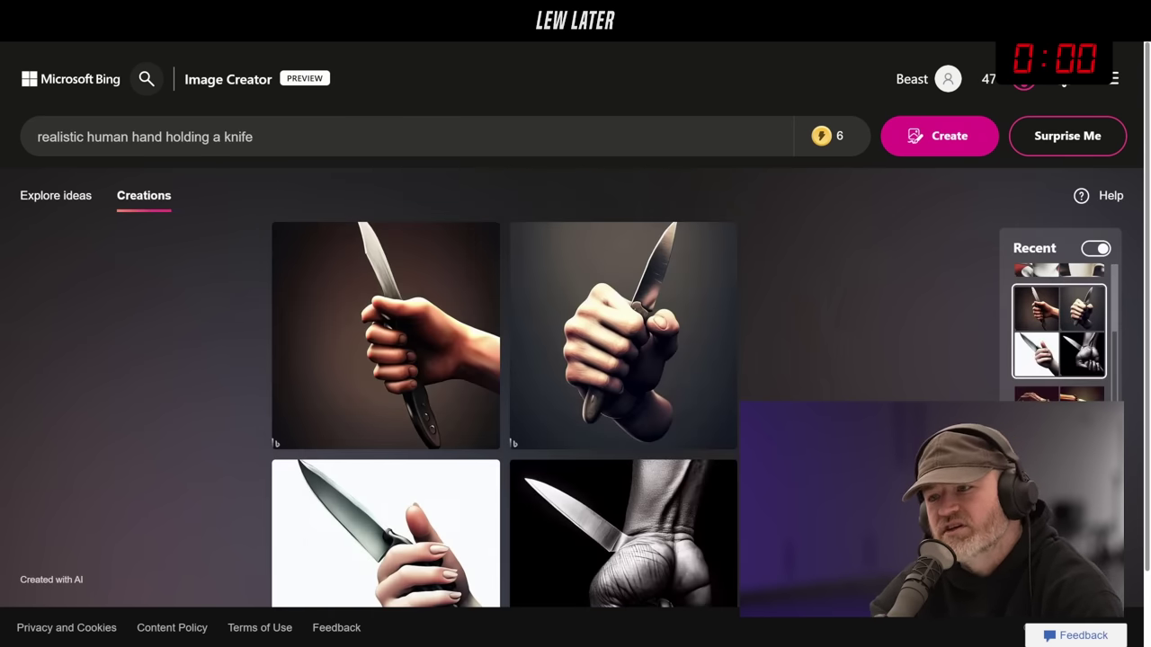
pyautogui.click(1059, 385)
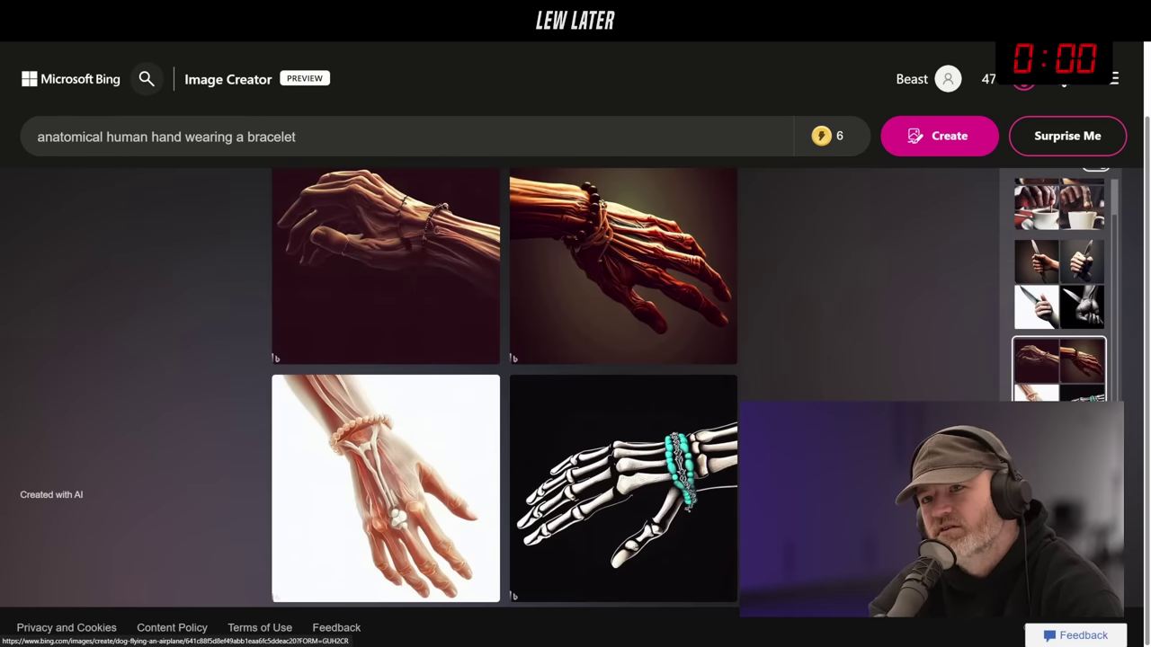
pyautogui.click(1059, 432)
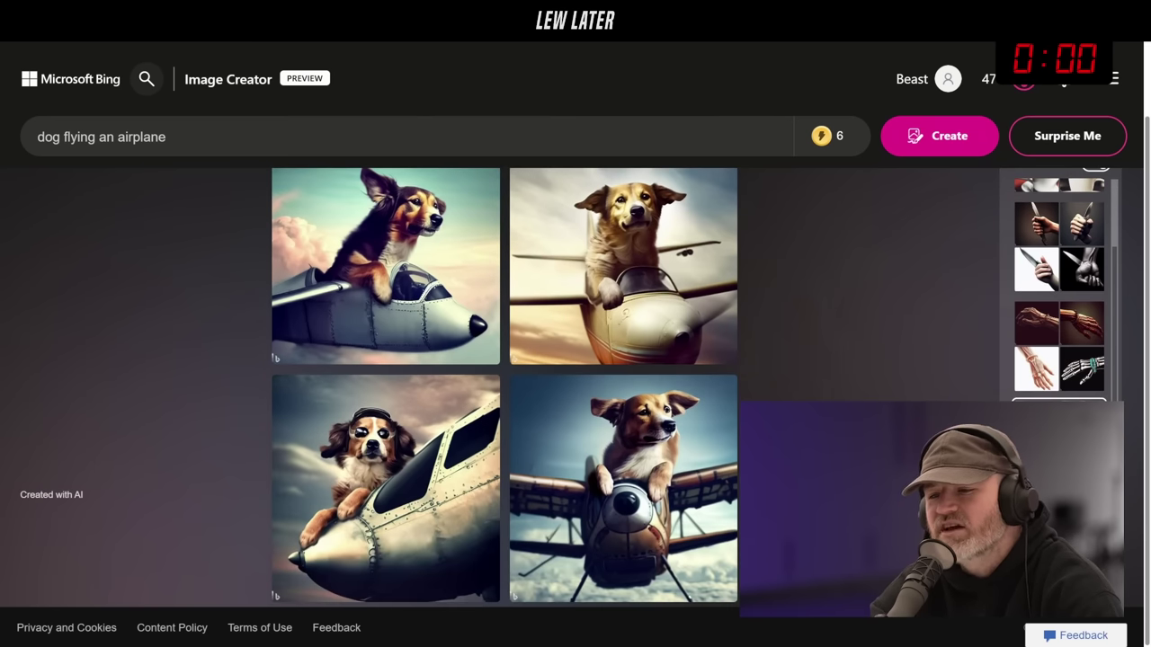
pyautogui.click(1059, 476)
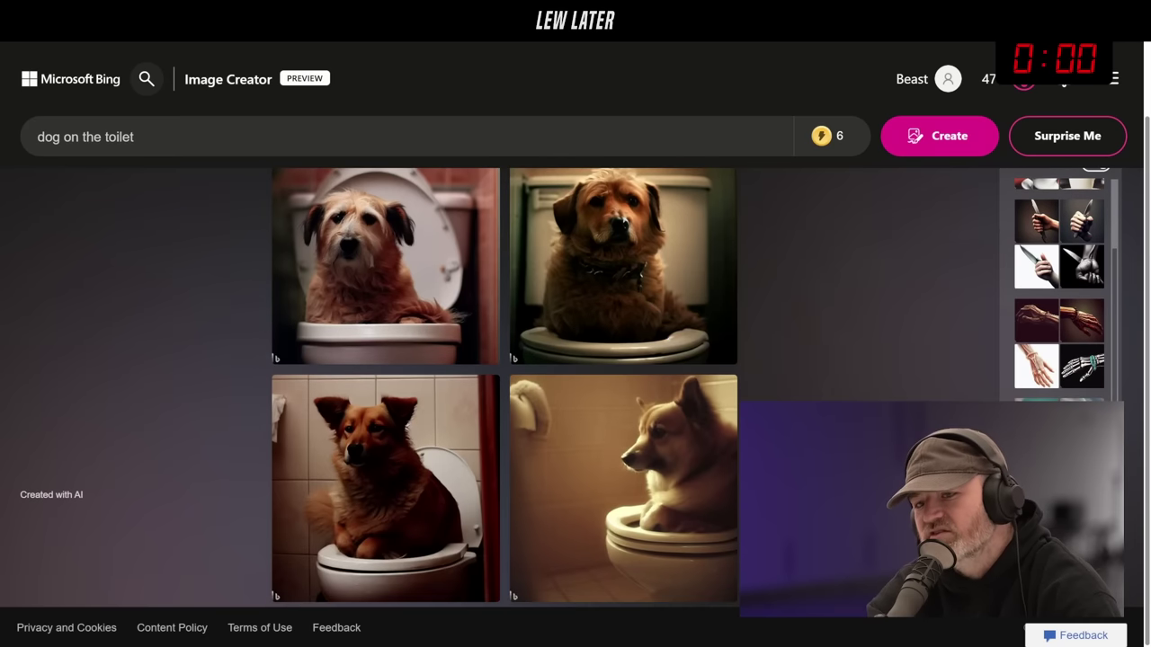
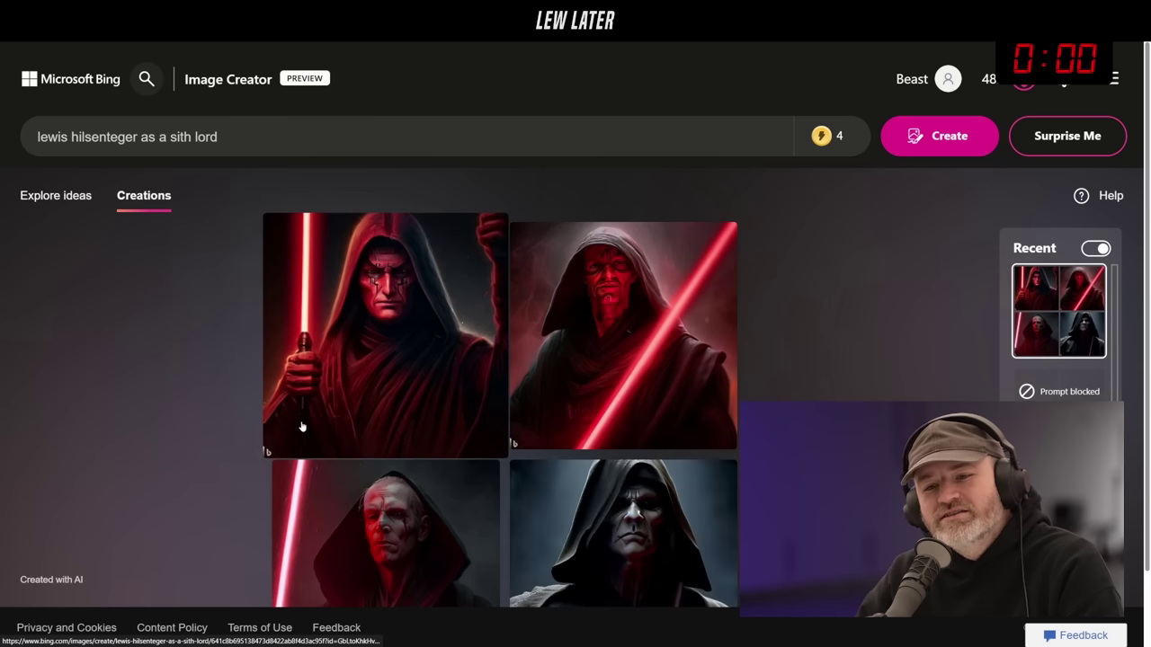
# Step: Look over all four images of the current sith lord prompt and enlarge the bald hooded figure
pyautogui.scroll(-1, 503, 387)
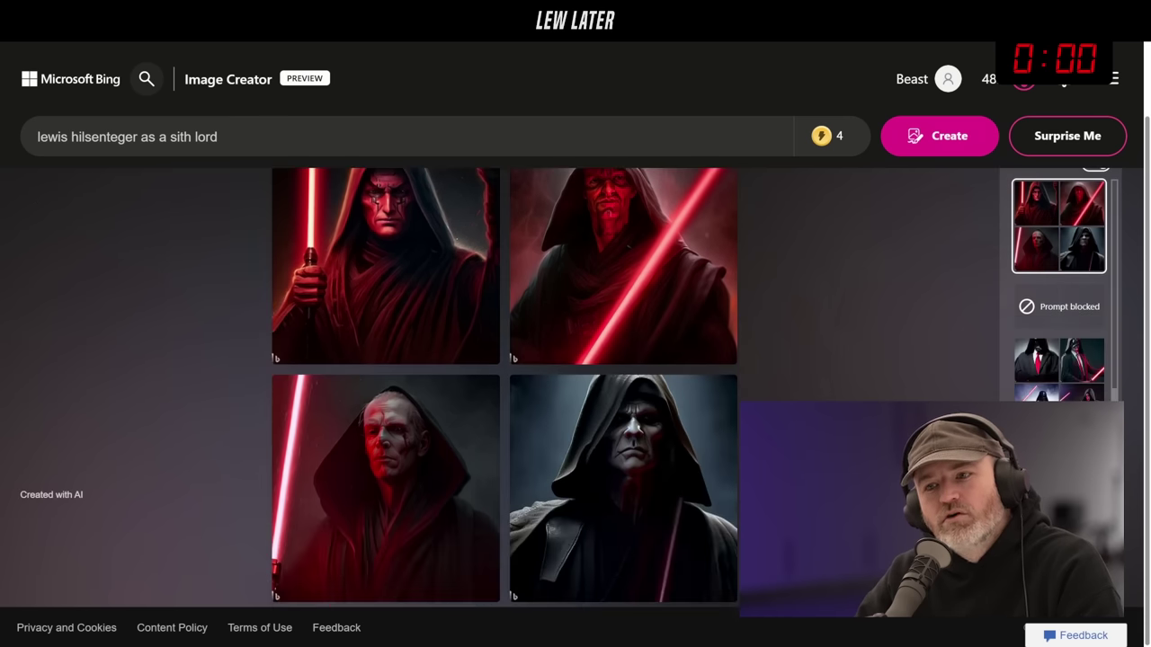
pyautogui.scroll(1, 504, 387)
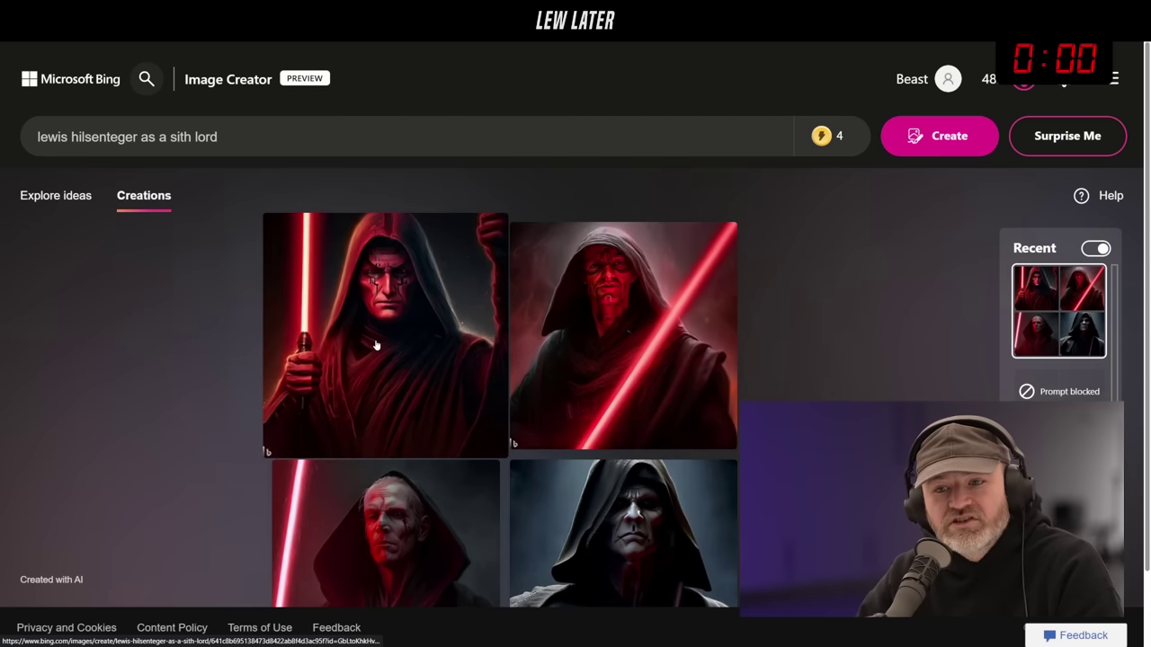
pyautogui.scroll(-1, 376, 345)
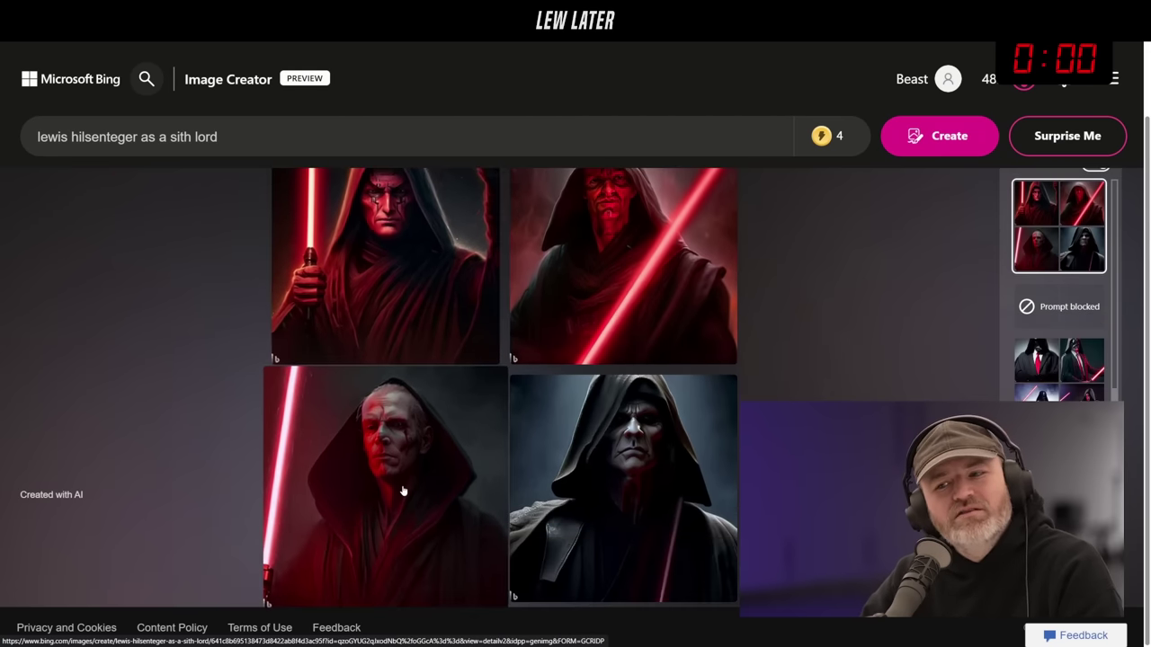
pyautogui.click(398, 454)
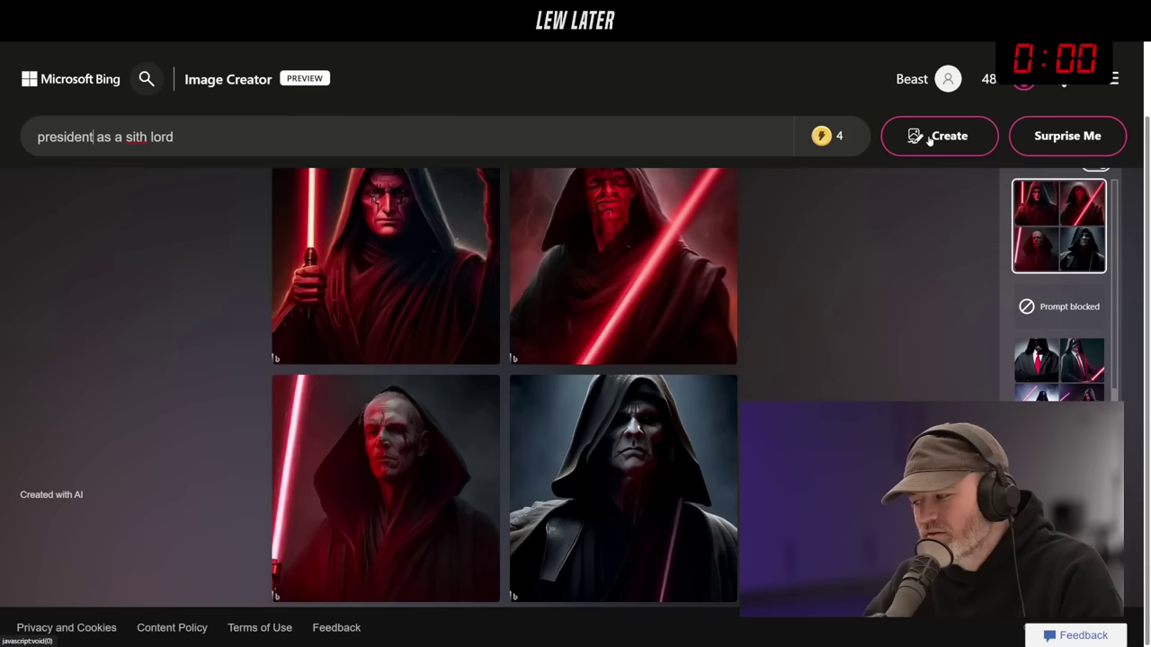
# Step: Reword the prompt to "president as a sith lord", generate the images and view all four
pyautogui.click(927, 135)
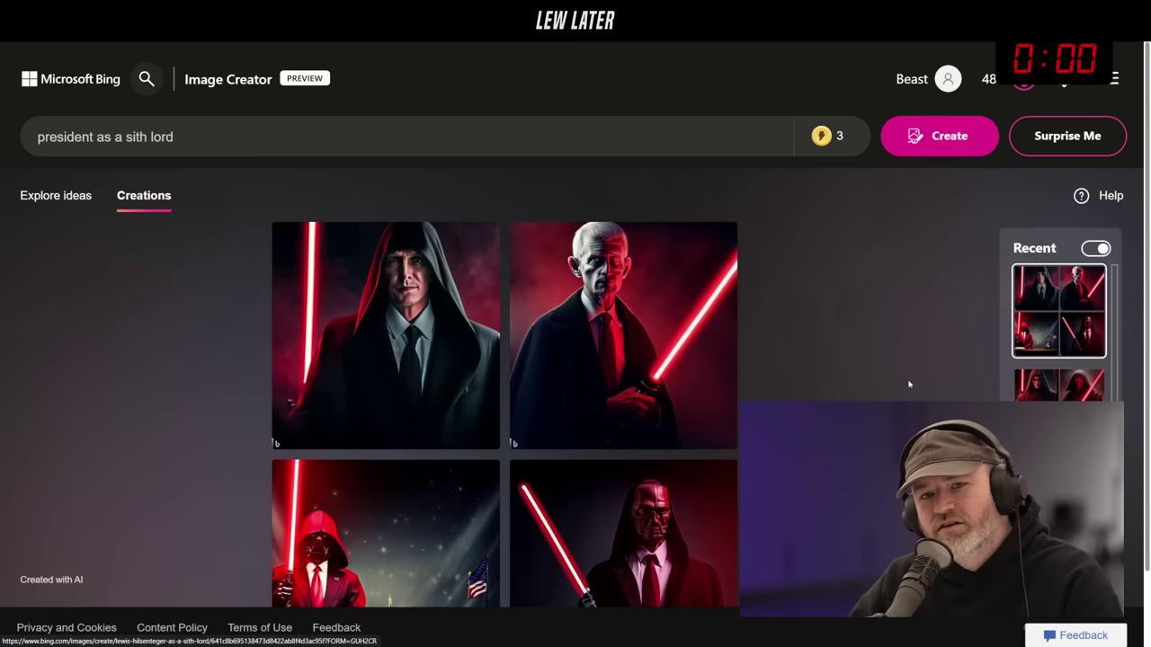
pyautogui.scroll(-1, 895, 387)
pyautogui.scroll(1, 895, 387)
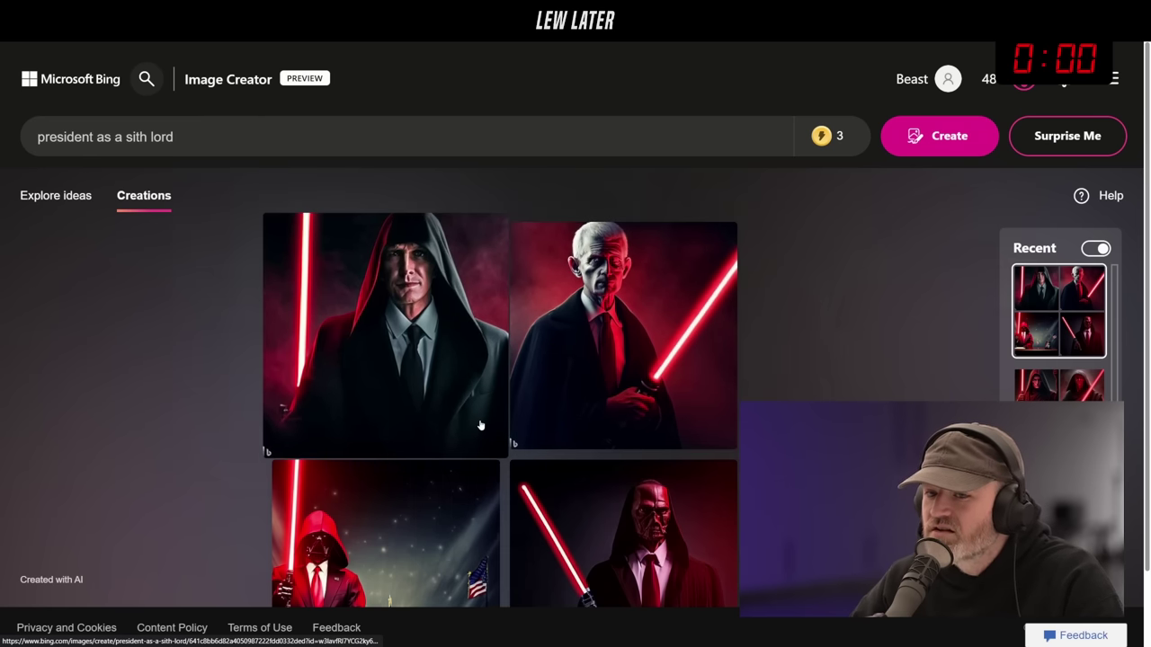
# Step: Enlarge the white-haired president image and the red-hooded president at the desk in turn, closing each one
pyautogui.click(567, 391)
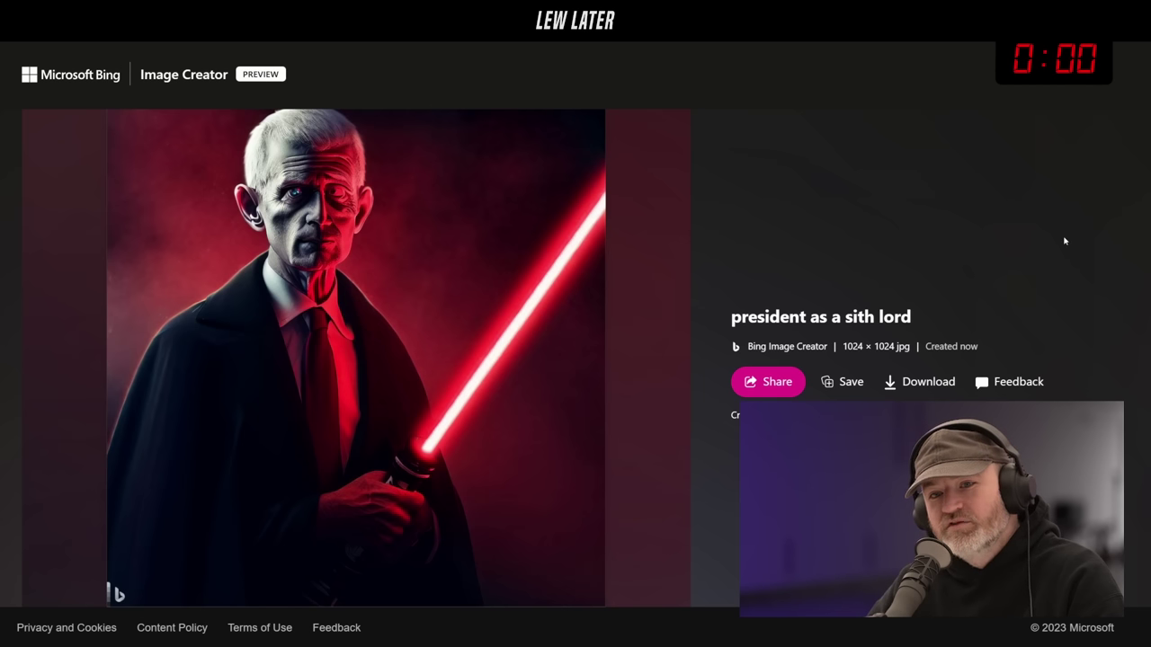
pyautogui.click(1142, 94)
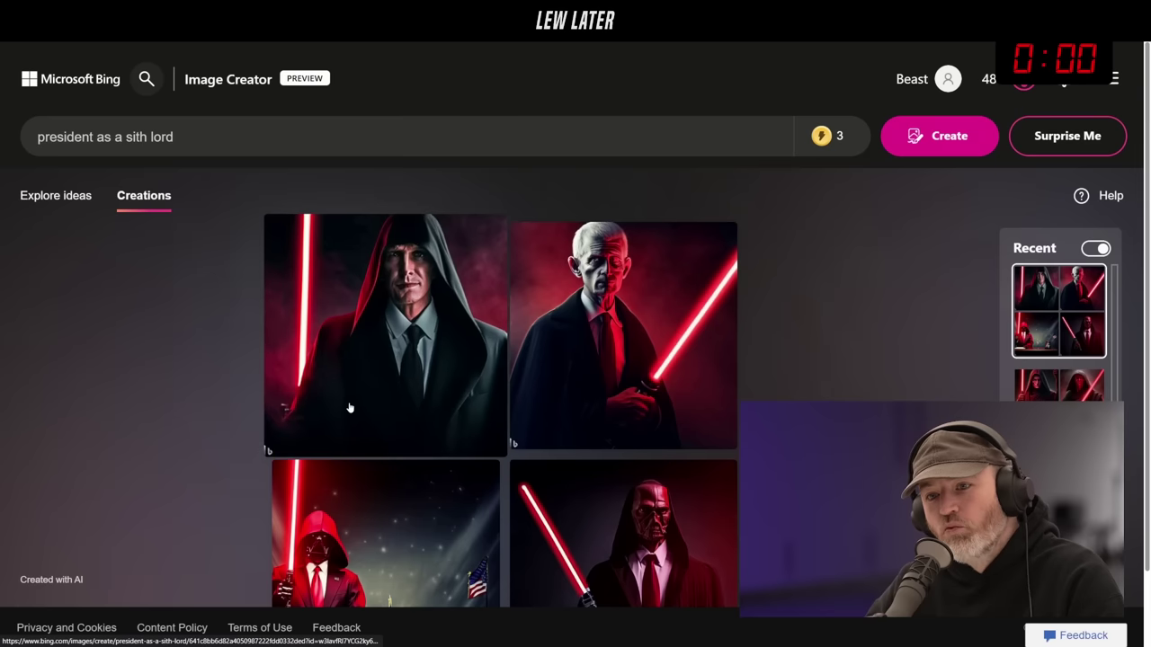
pyautogui.scroll(-1, 286, 423)
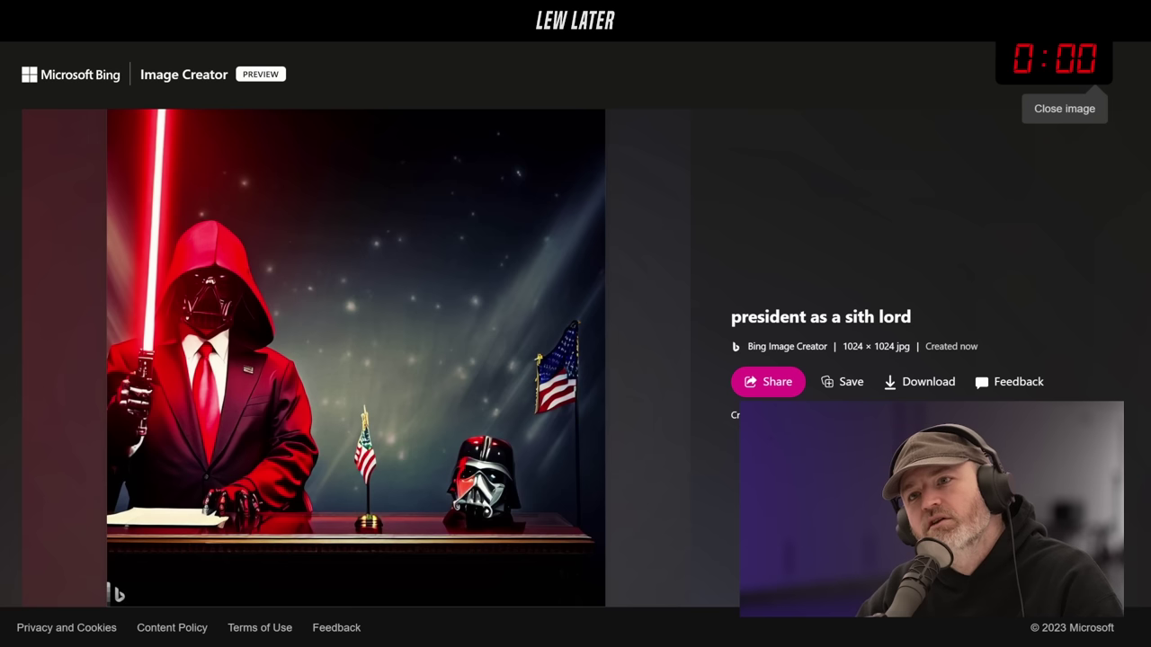
pyautogui.doubleClick(1054, 71)
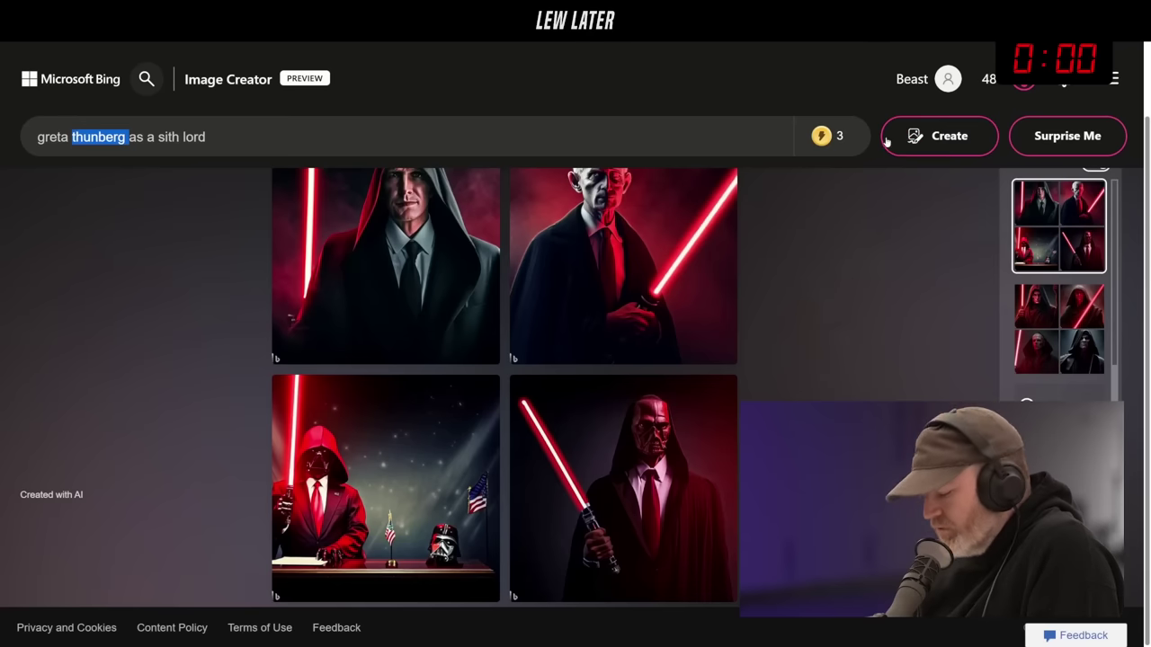
# Step: Change the prompt to "greta thunberg as a sith lord", generate the images and look them over
pyautogui.click(939, 136)
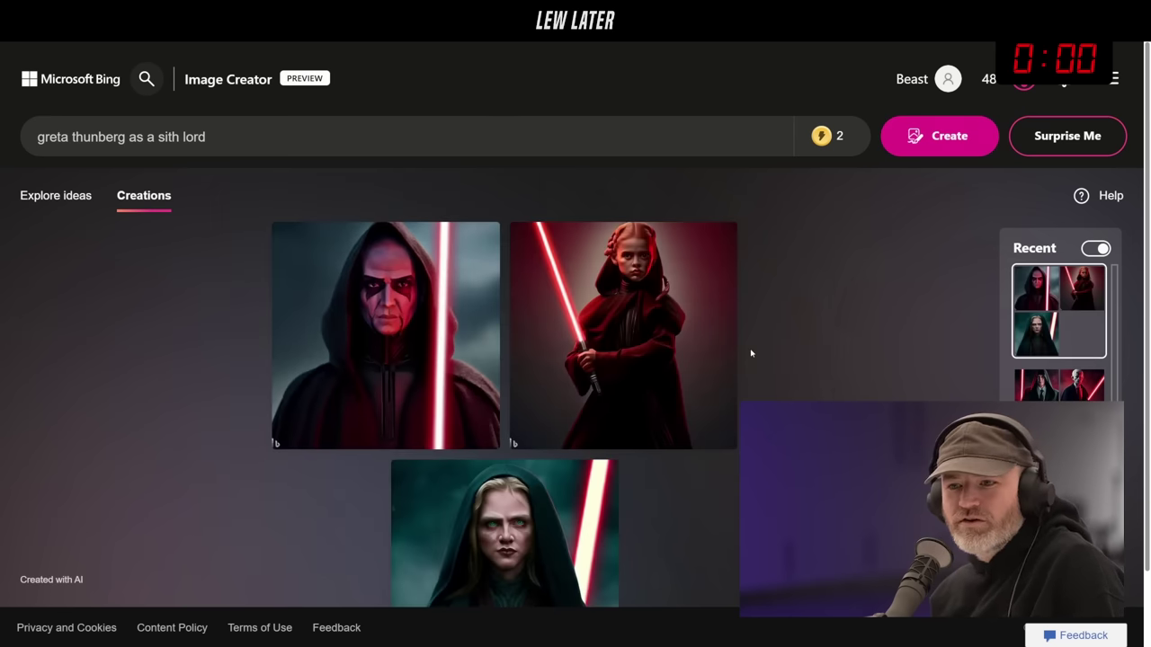
pyautogui.scroll(-1, 751, 353)
pyautogui.scroll(1, 751, 354)
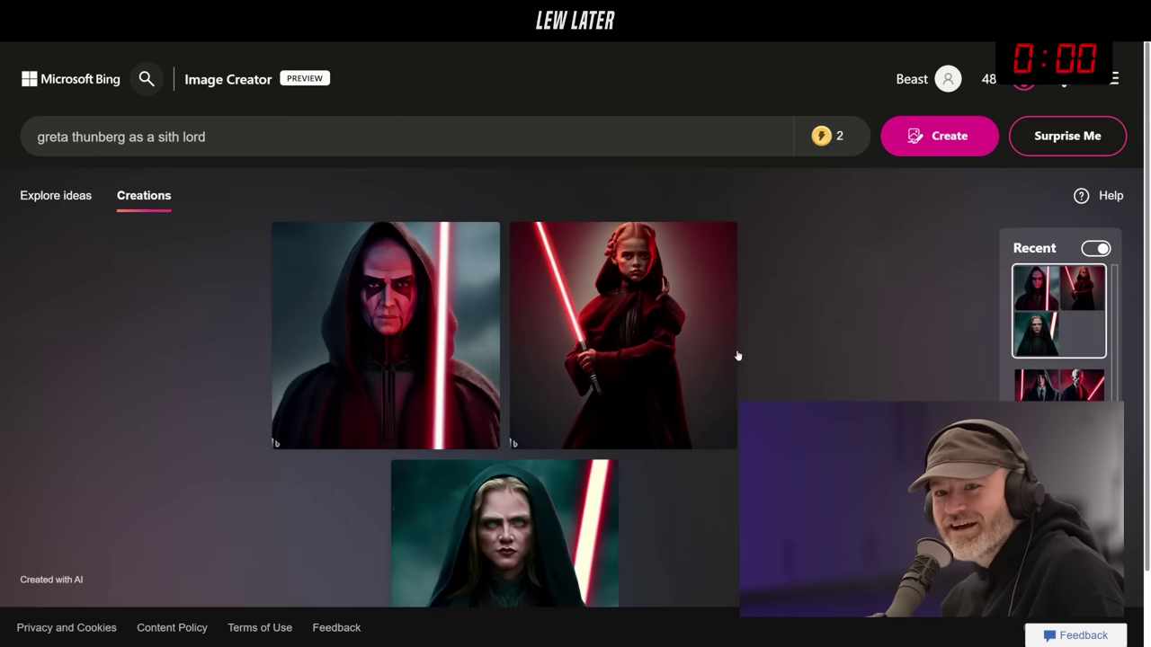
# Step: Compare the generated Greta Thunberg images, enlarge the blonde figure in the green hood and close it
pyautogui.scroll(-1, 774, 350)
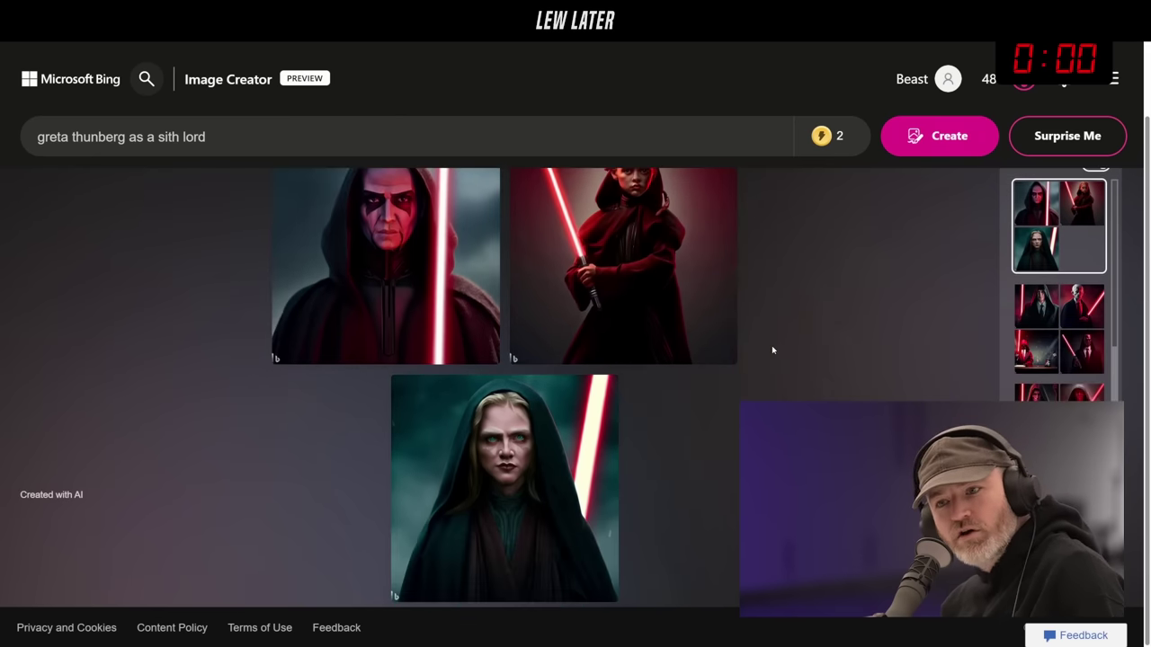
pyautogui.scroll(1, 734, 463)
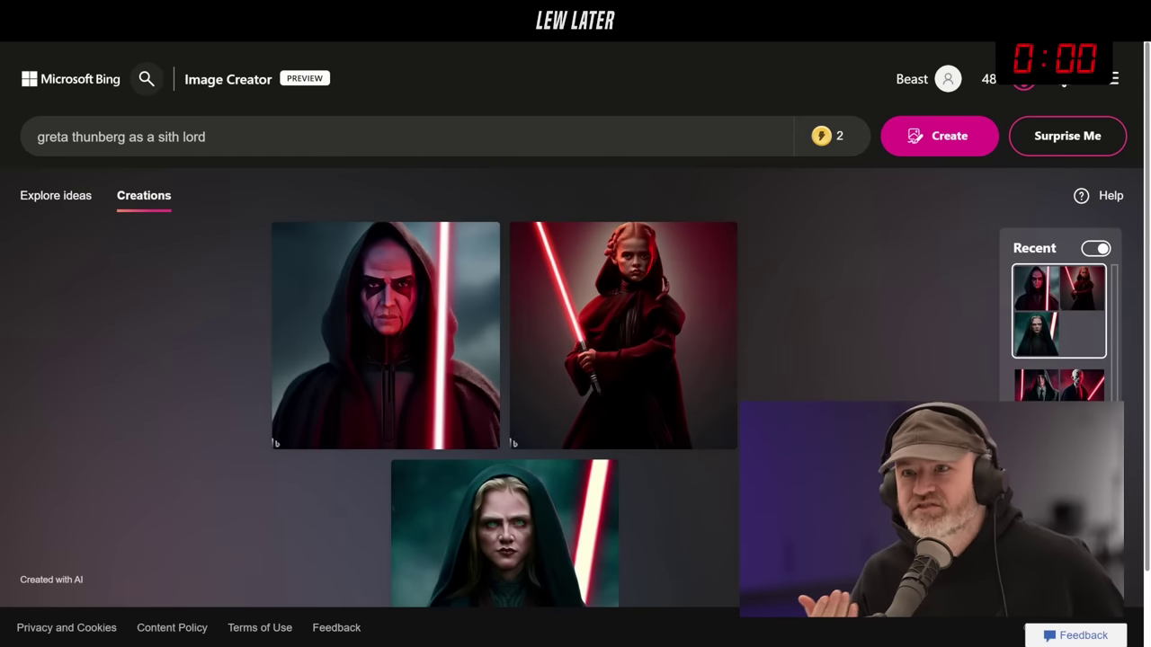
pyautogui.scroll(-1, 469, 498)
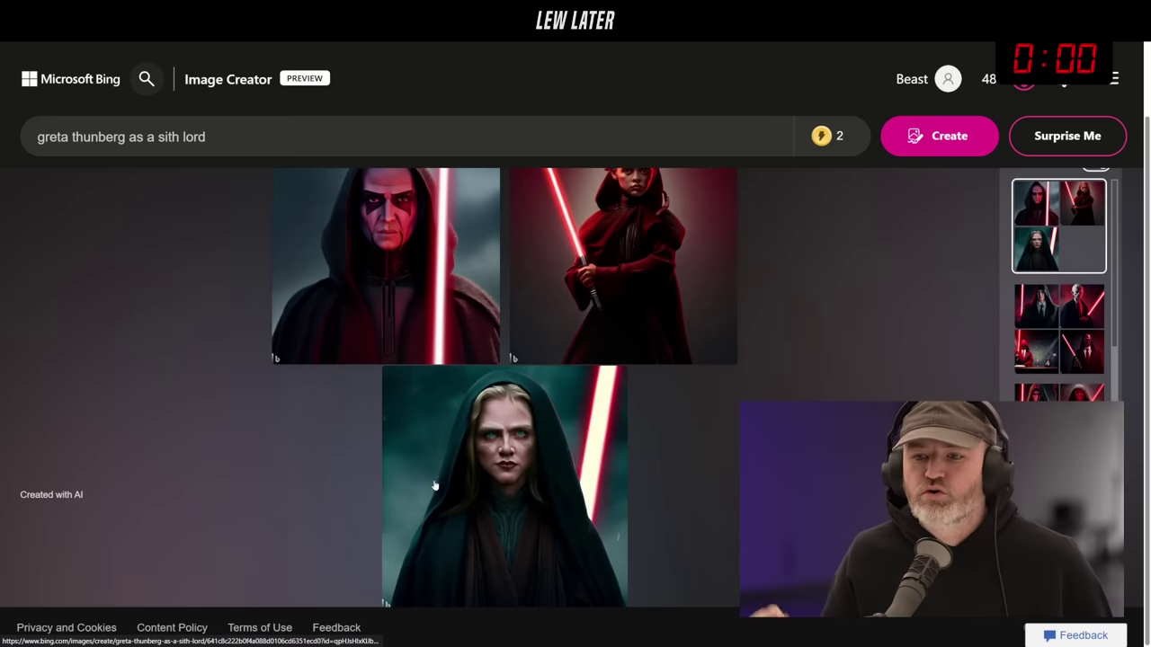
pyautogui.scroll(1, 770, 400)
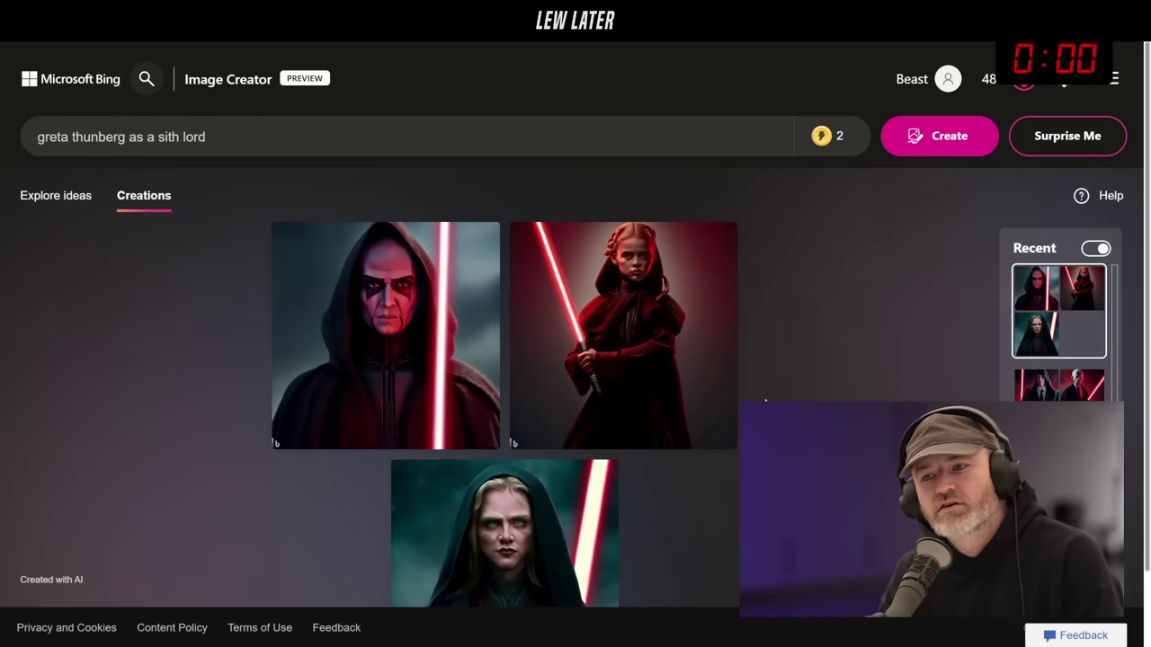
pyautogui.click(539, 531)
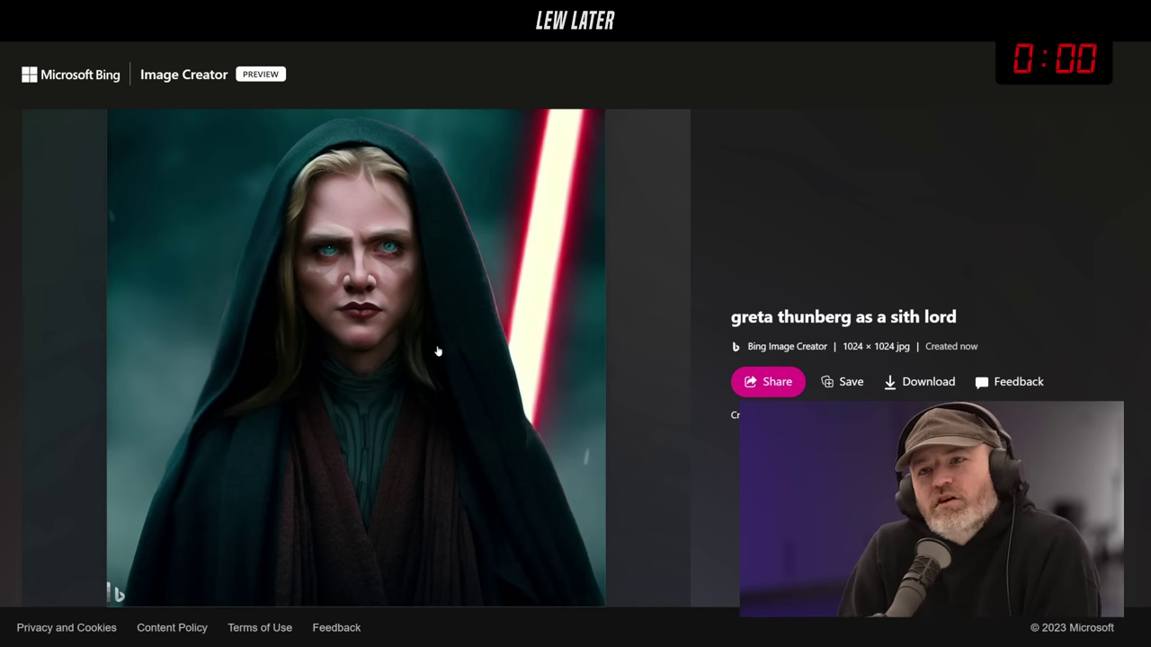
pyautogui.click(1113, 86)
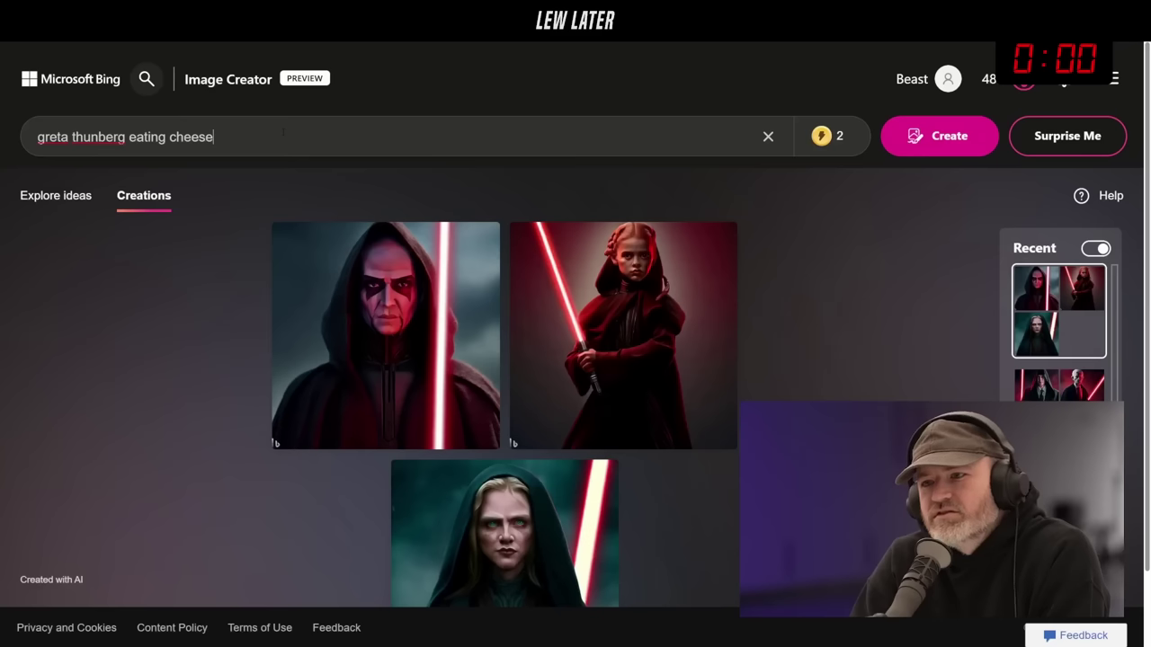
# Step: Reword the prompt to "greta thunberg eating cheese", generate the images and read the notice shown in their place
pyautogui.click(938, 136)
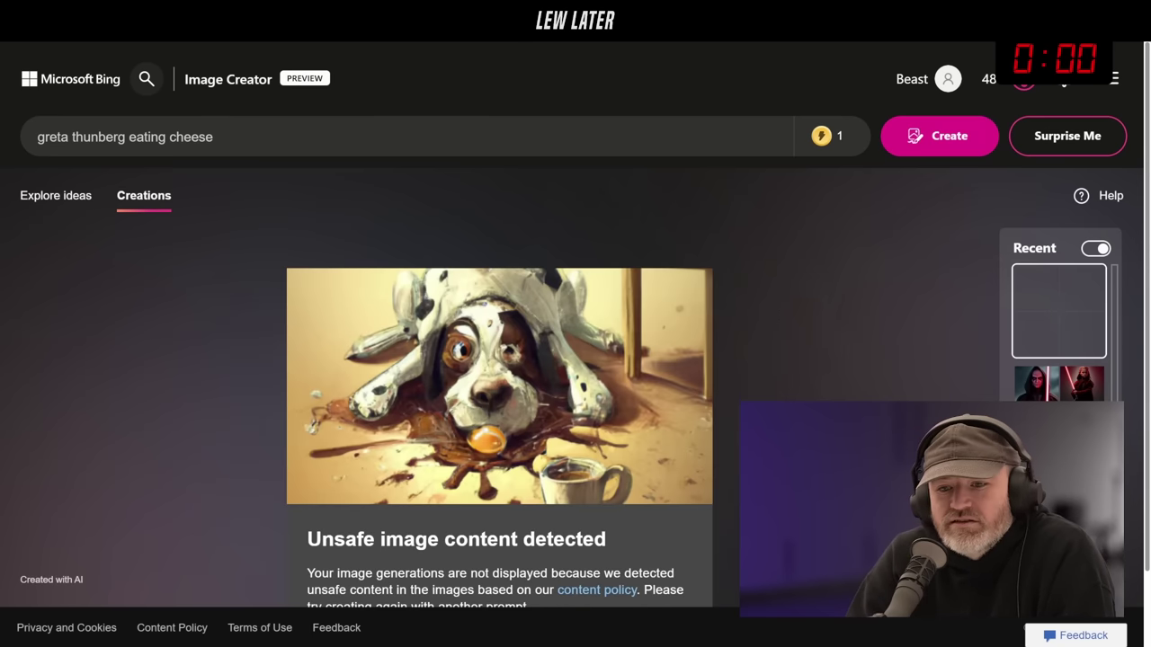
pyautogui.scroll(-1, 499, 387)
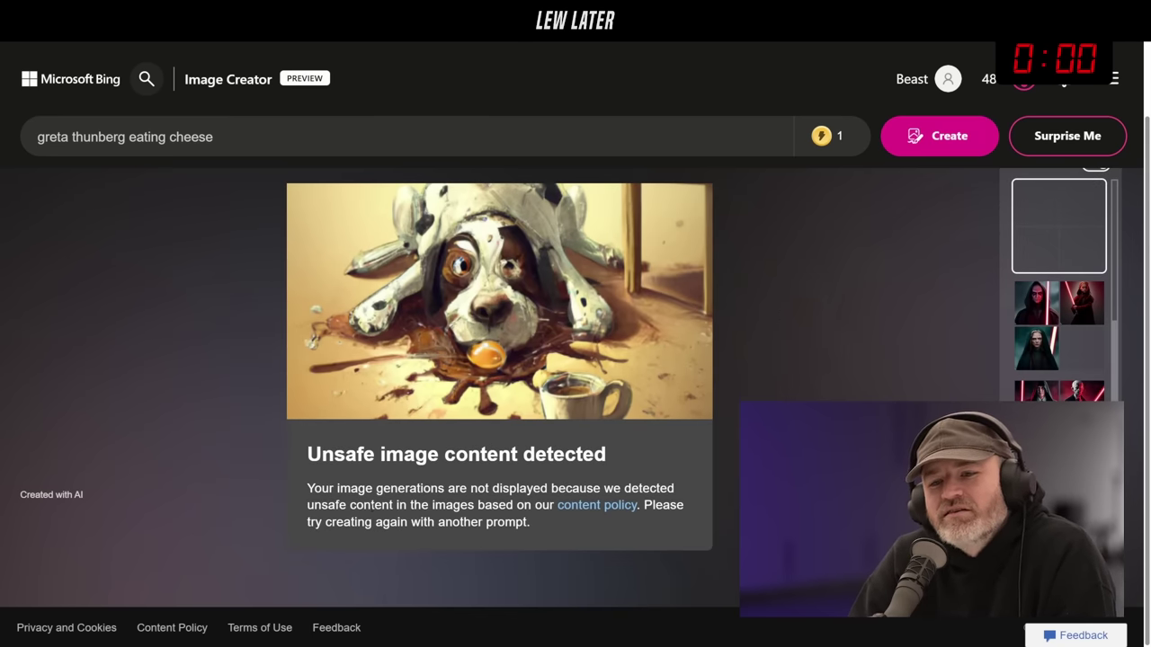
pyautogui.moveTo(446, 505); pyautogui.dragTo(516, 505)
pyautogui.click(535, 527)
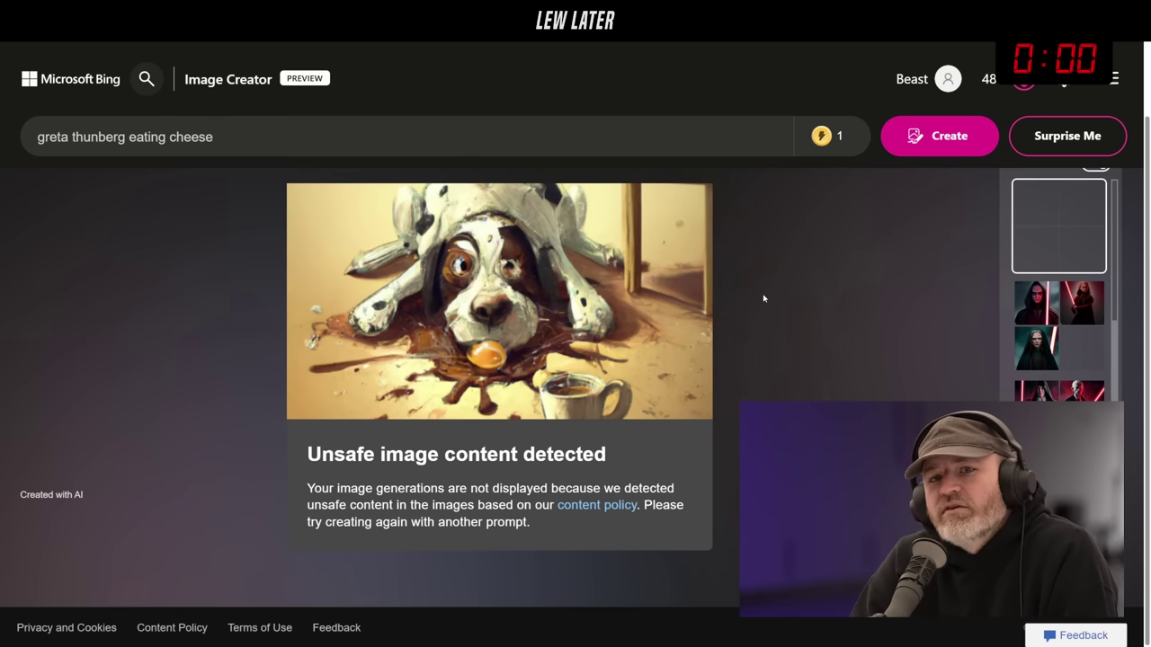
# Step: Replace the whole prompt with "elon musk riding a bike" and submit it for image generation
pyautogui.click(225, 136)
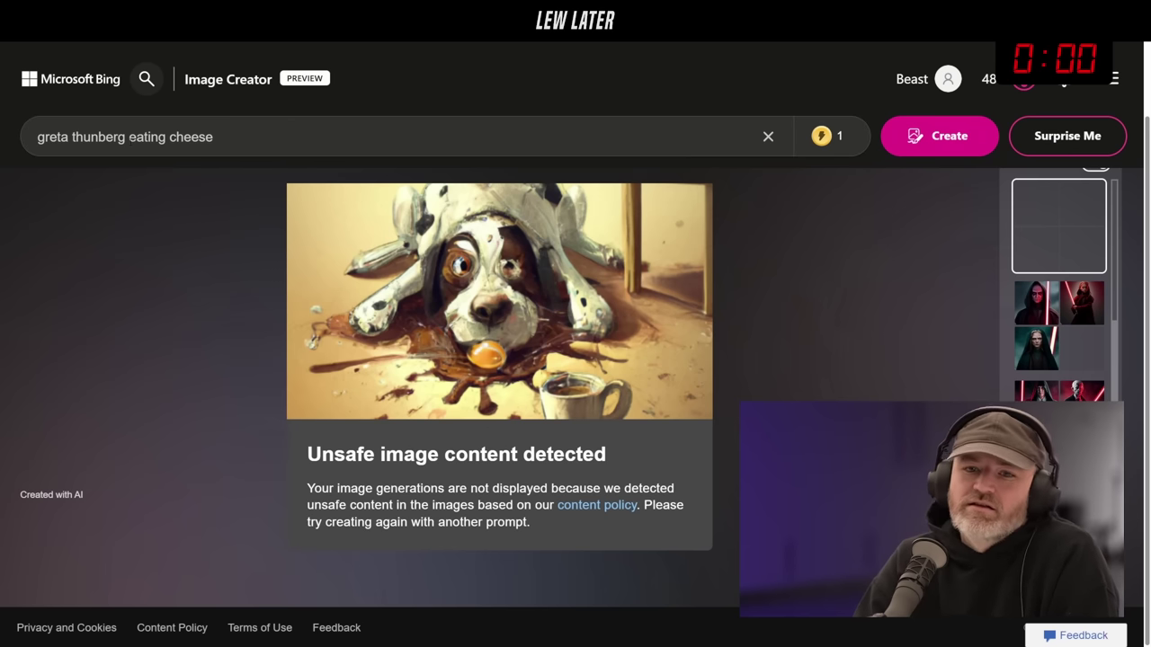
pyautogui.moveTo(129, 137); pyautogui.dragTo(213, 137)
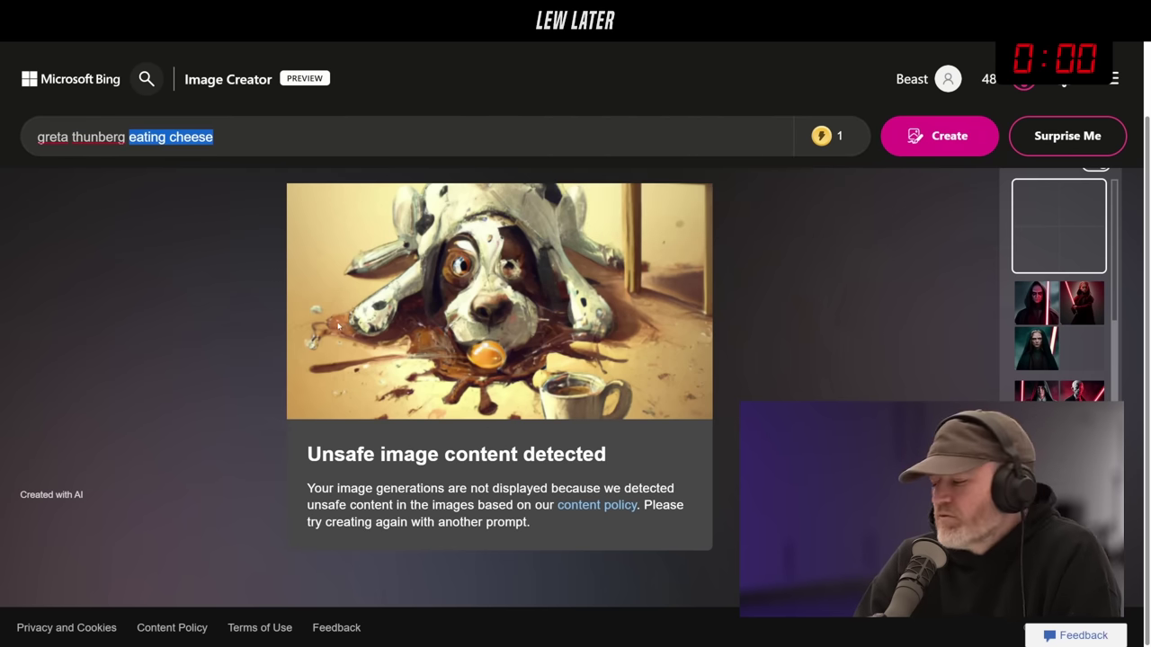
pyautogui.moveTo(807, 158)
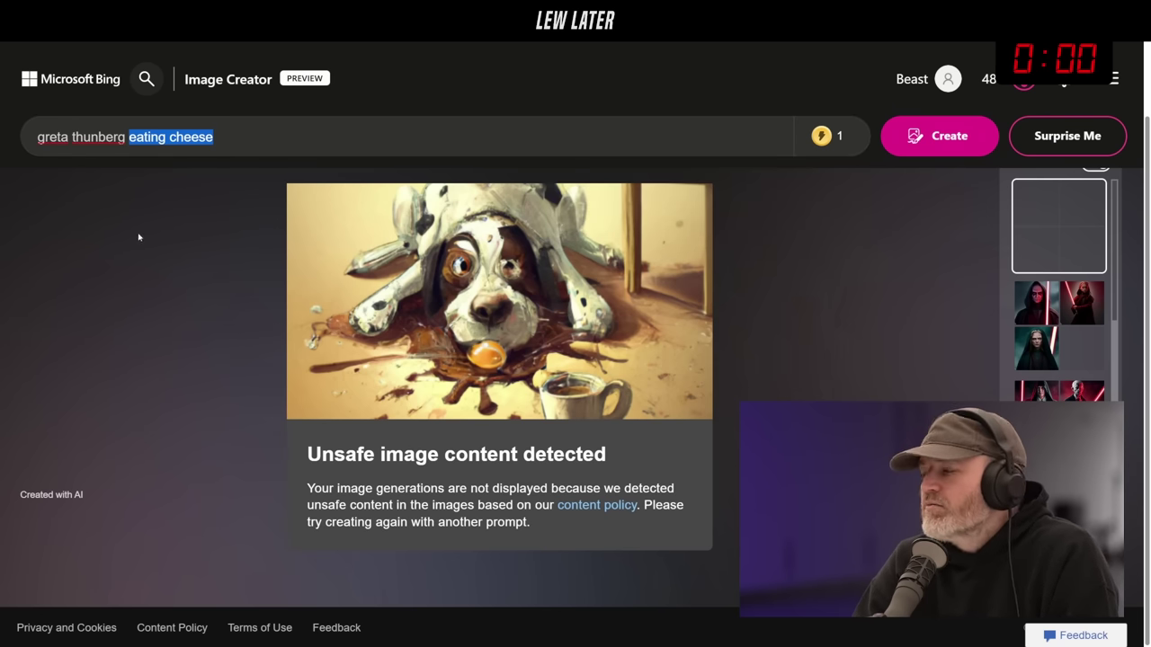
pyautogui.moveTo(216, 137); pyautogui.dragTo(37, 137)
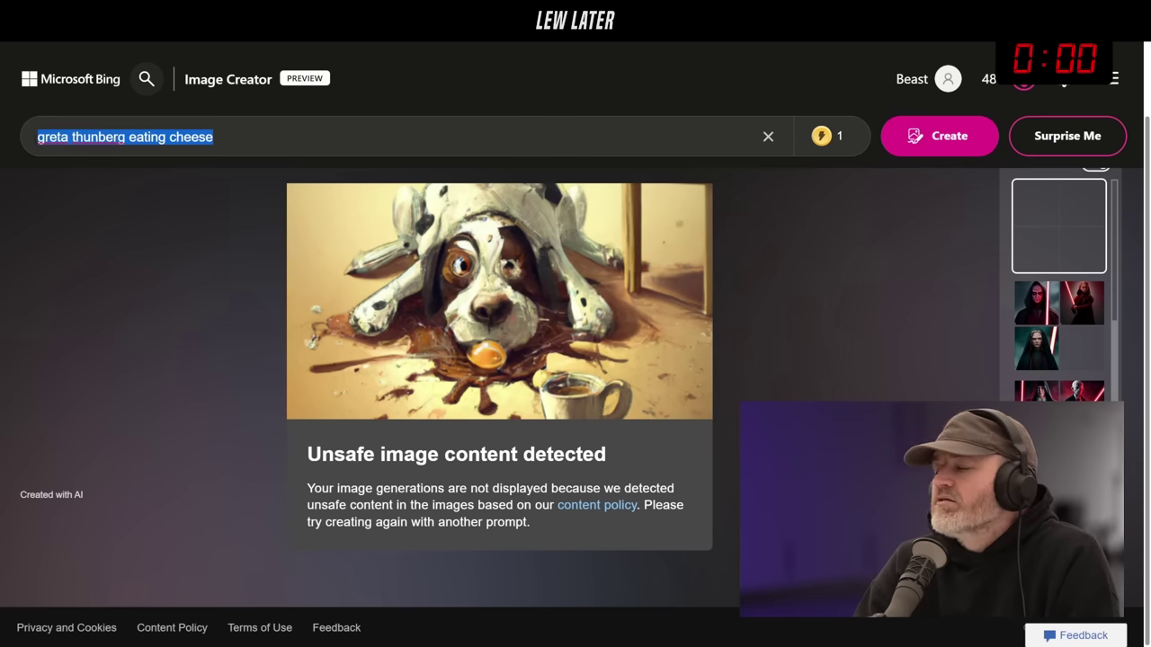
pyautogui.write('elon musk ')
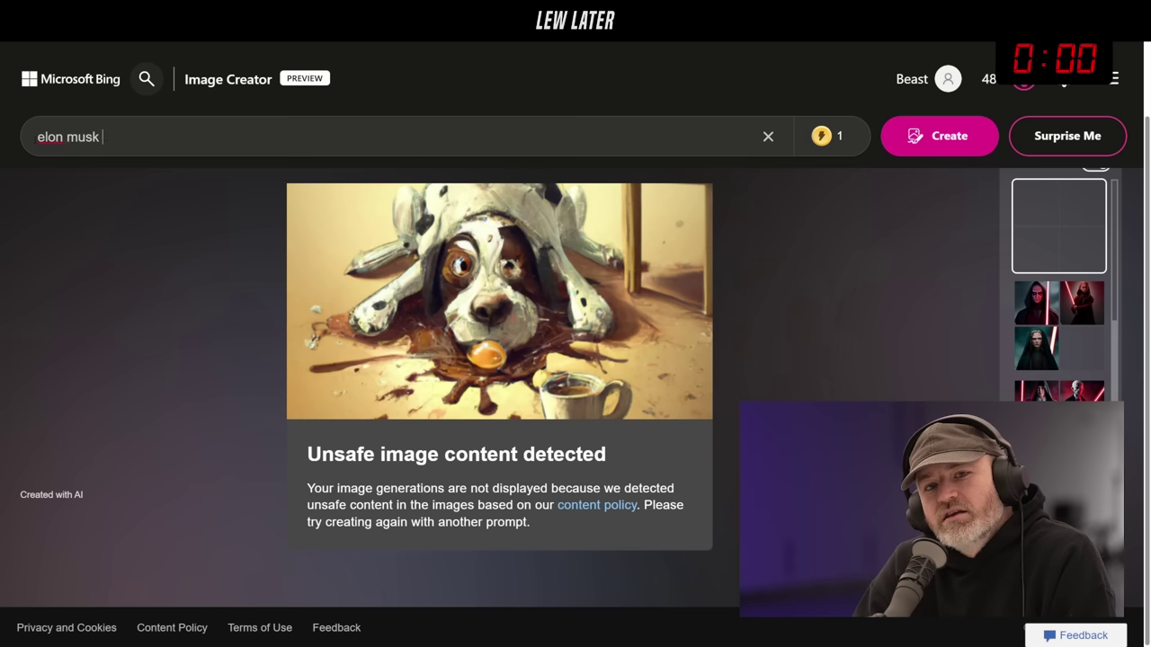
pyautogui.write('riding a bike')
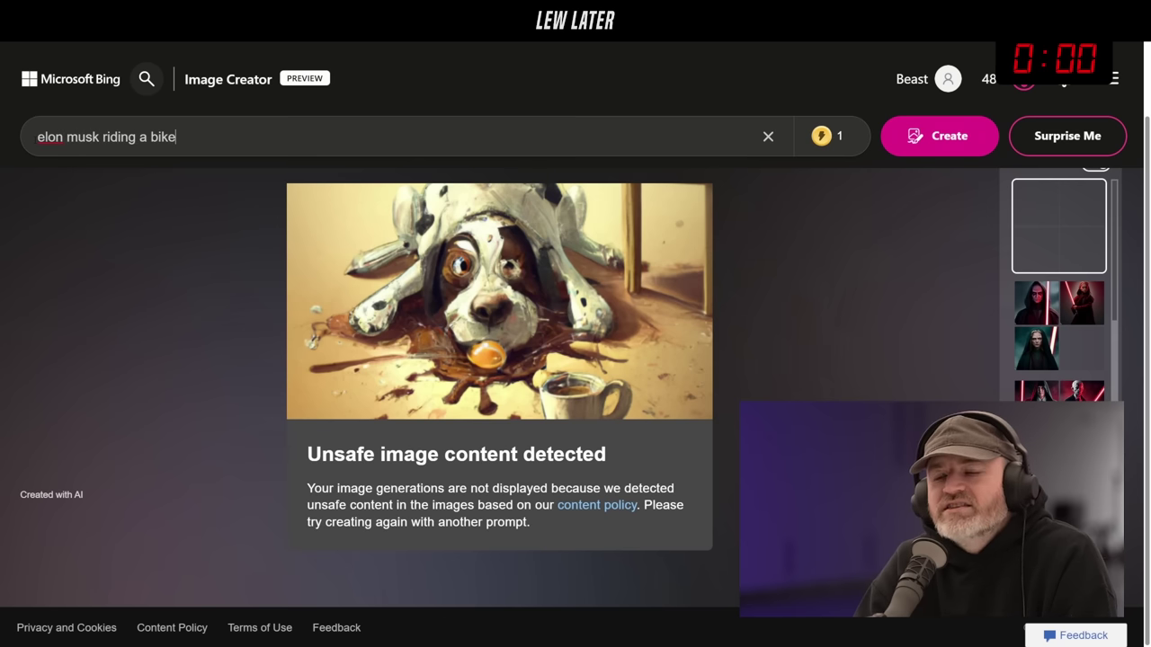
pyautogui.press('Return')
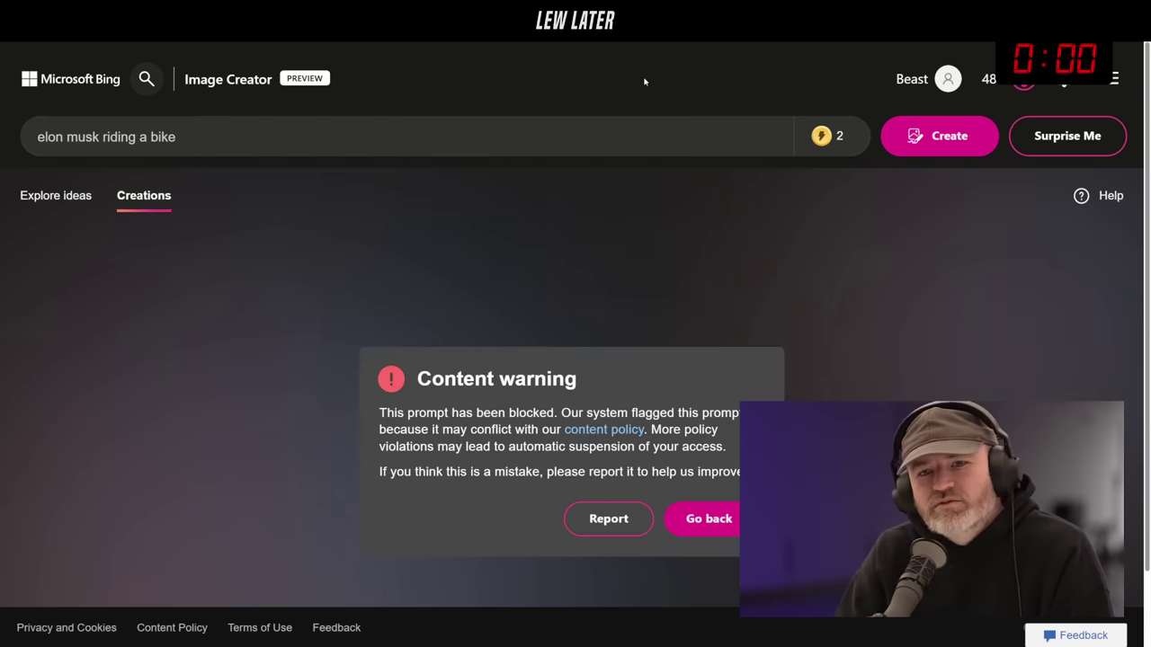